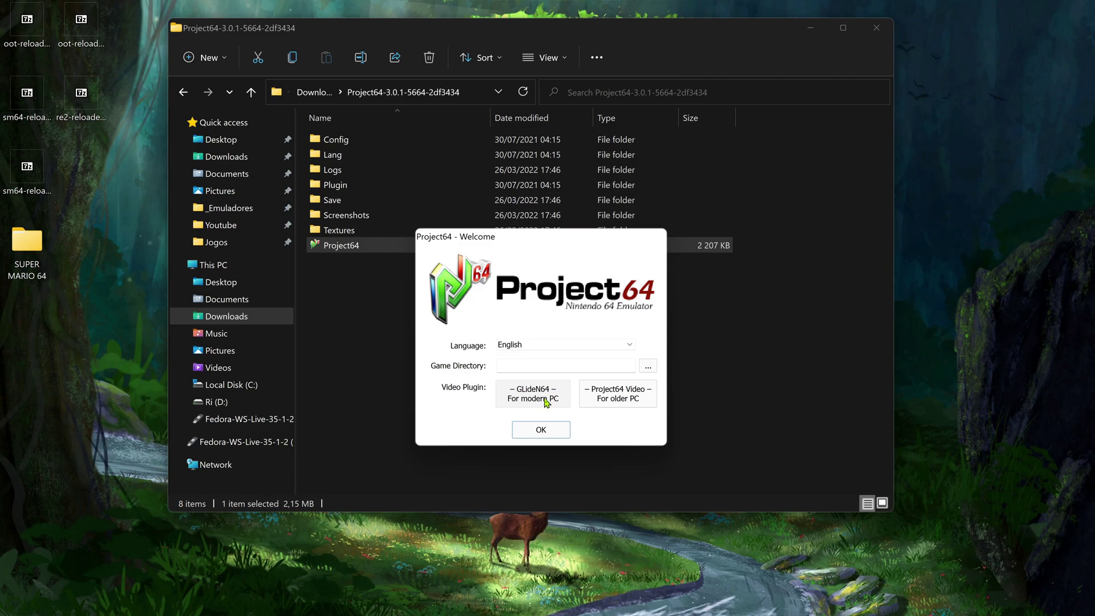
Step: Dismiss the Project64 Welcome dialog and open the Options menu toward Graphics Settings
left_click(538, 430)
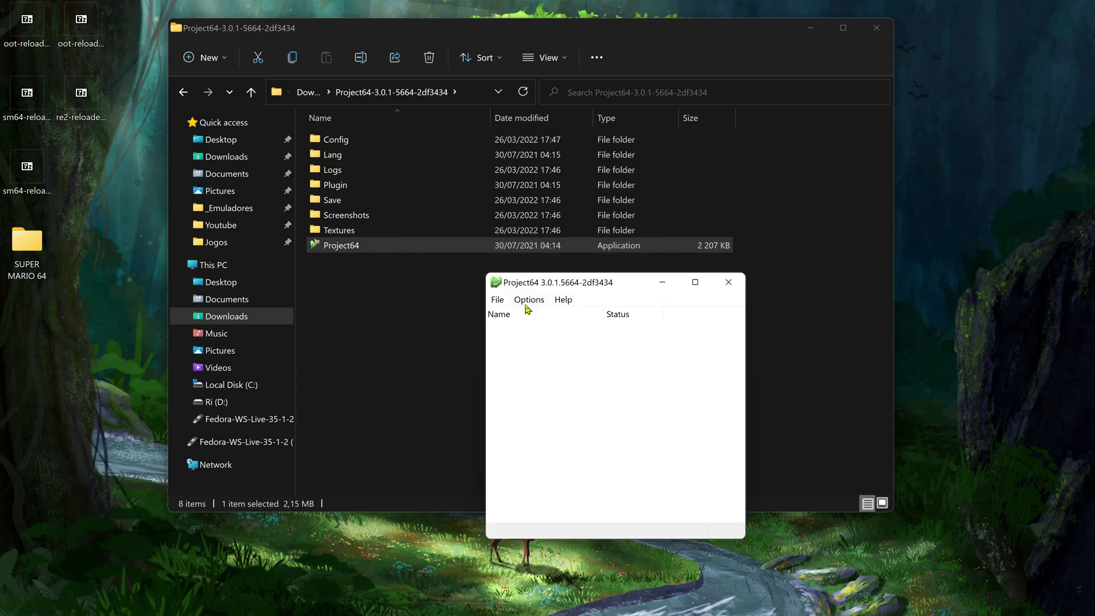
left_click(532, 308)
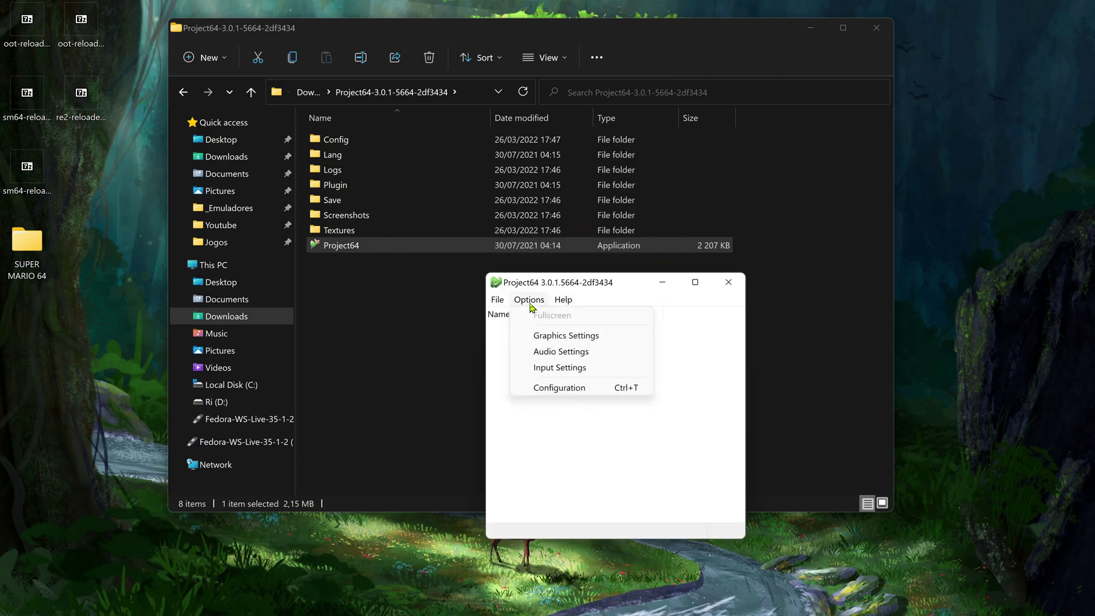
Step: Turn on Use texture pack in GLideN64, paste in a new texture pack path, and save
left_click(554, 339)
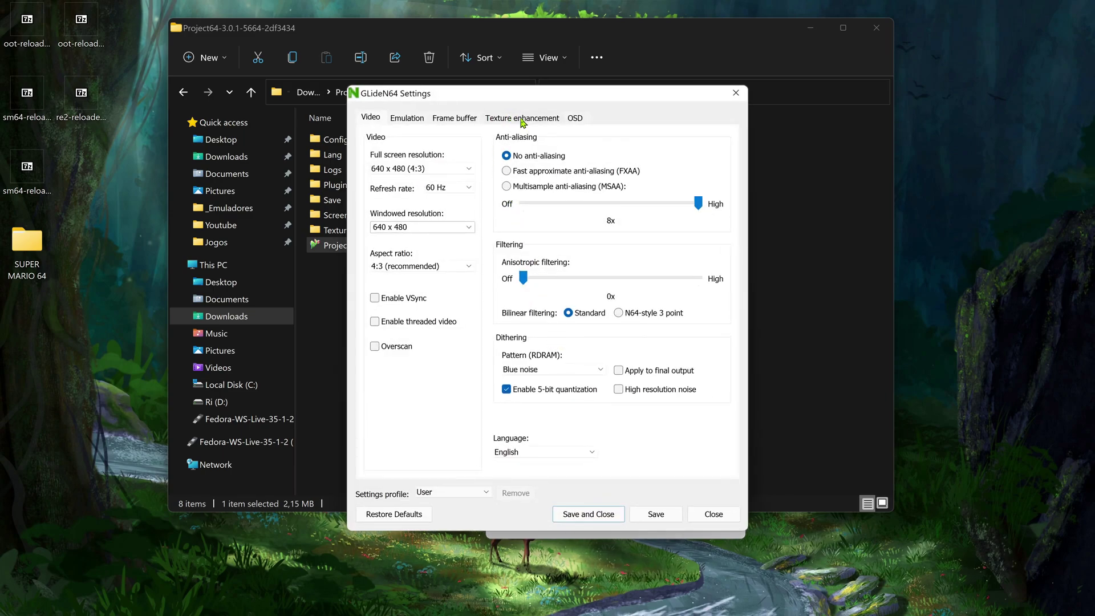
left_click(524, 121)
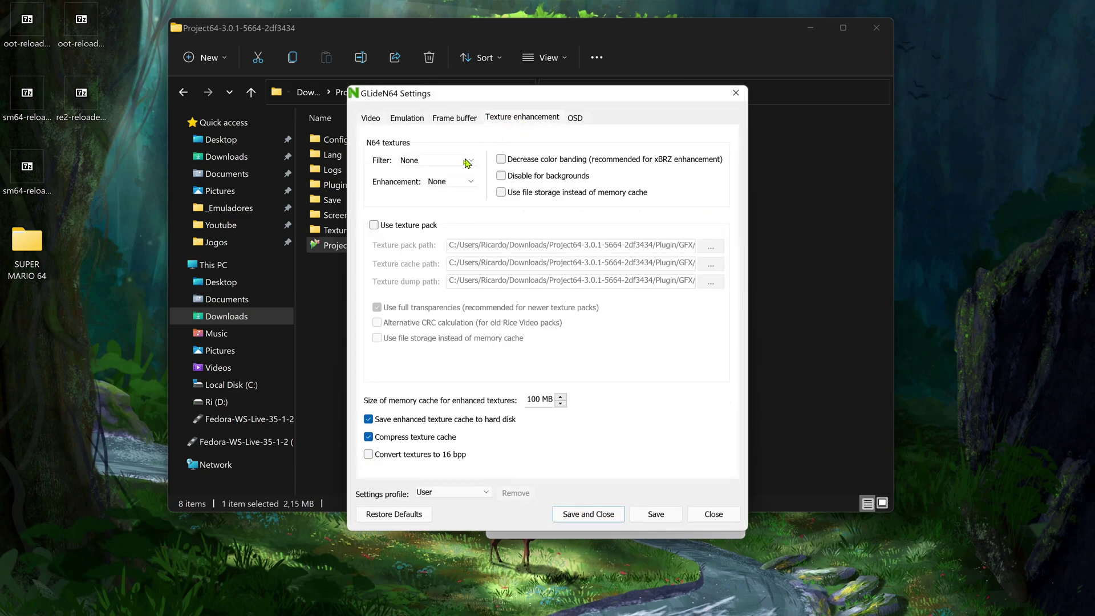
left_click(425, 233)
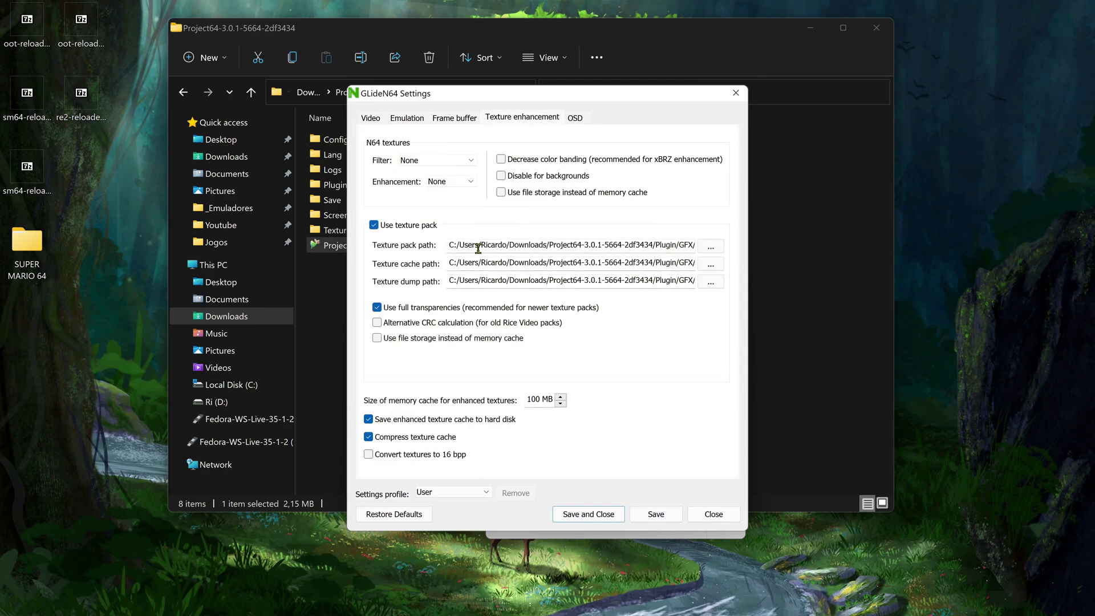
left_click(476, 247)
key("ctrl+a")
key("BackSpace")
type("C:/Users/Ricardo/Downloads/Project64-3.0.1-5664-2df3434/Plugin/GFX/")
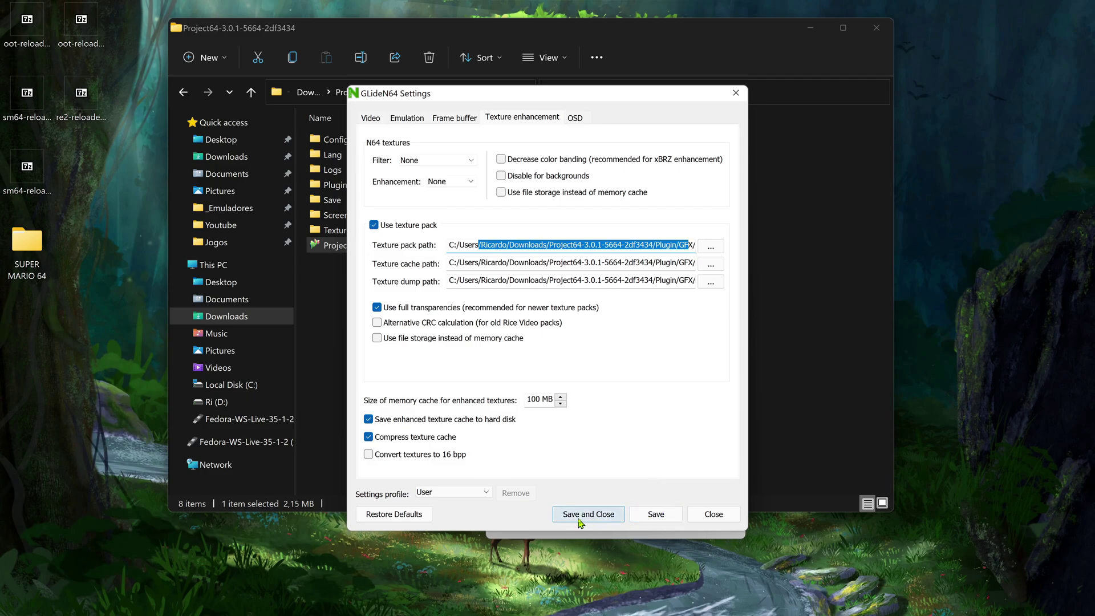
left_click(602, 517)
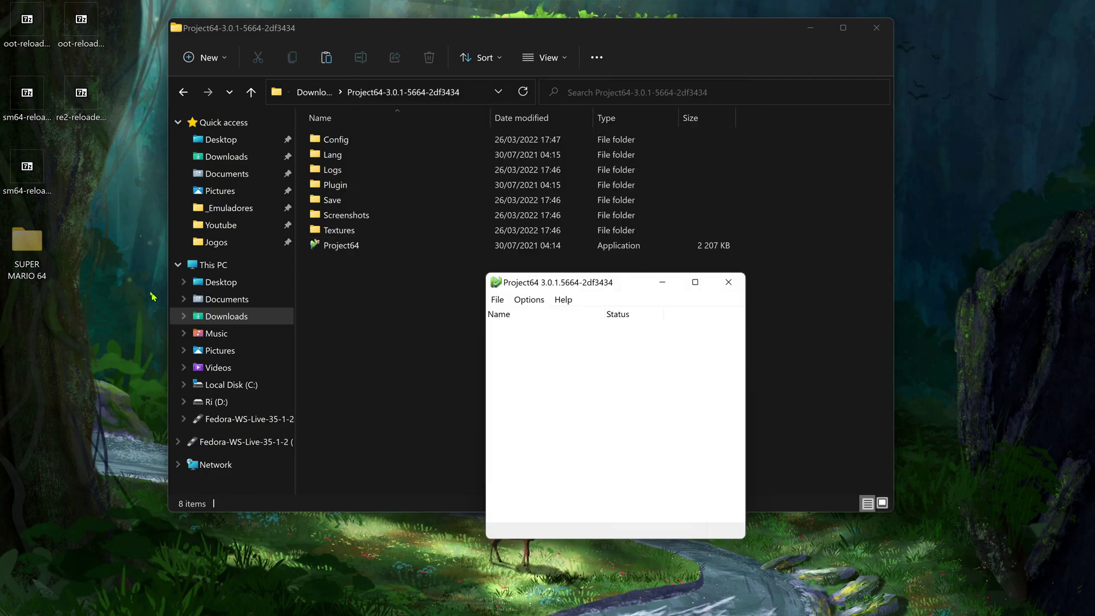
Step: Cut the desktop SUPER MARIO 64 folder and paste it into Plugin\GFX\GLideN64\hires_texture
right_click(36, 251)
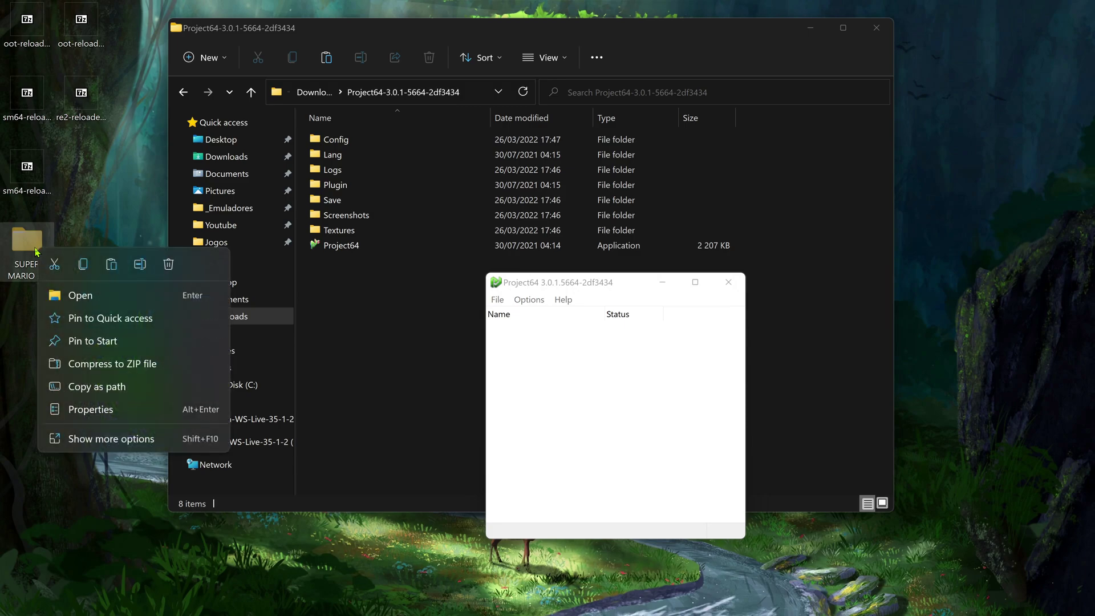
left_click(55, 270)
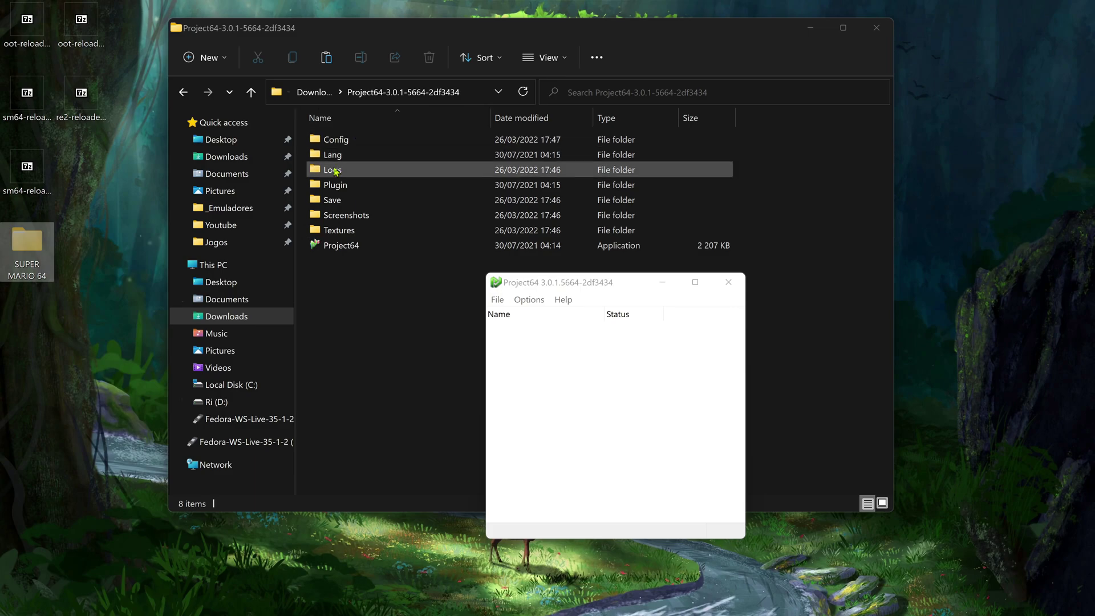
double_click(333, 191)
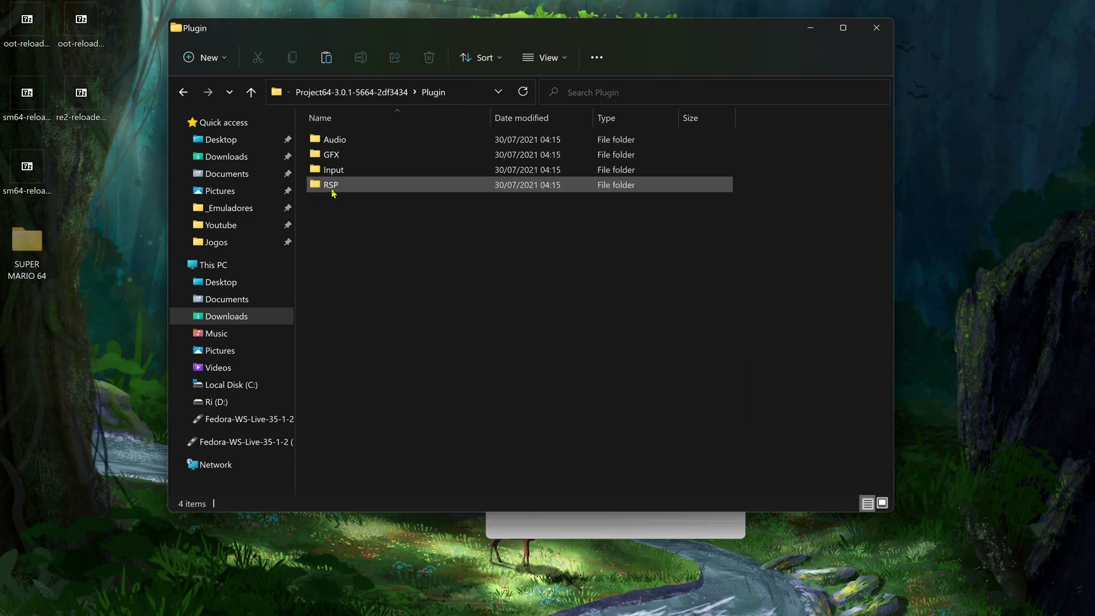
double_click(339, 152)
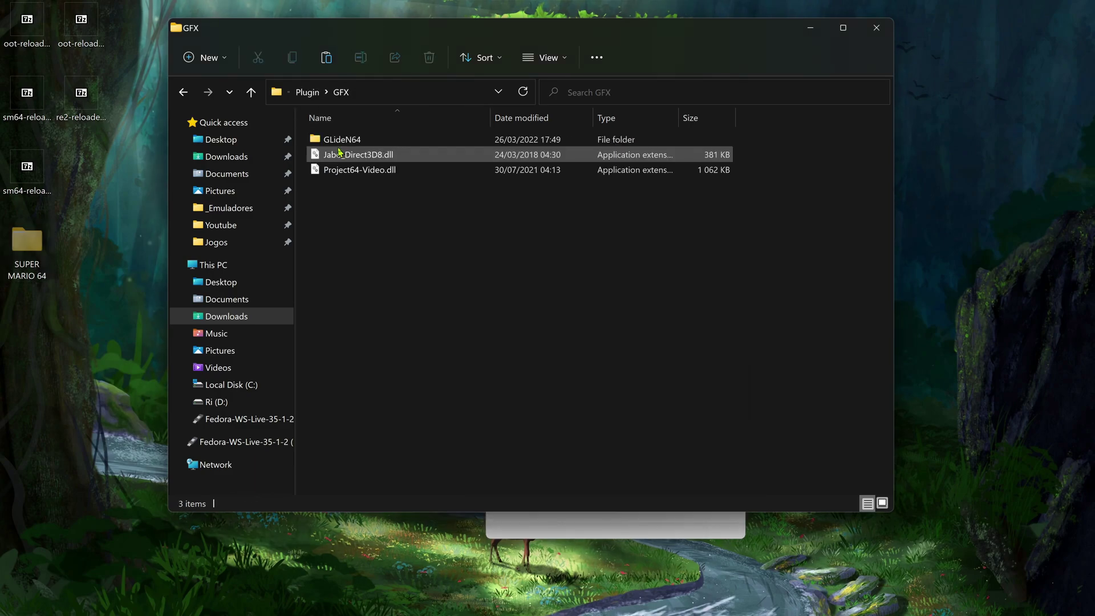
double_click(346, 142)
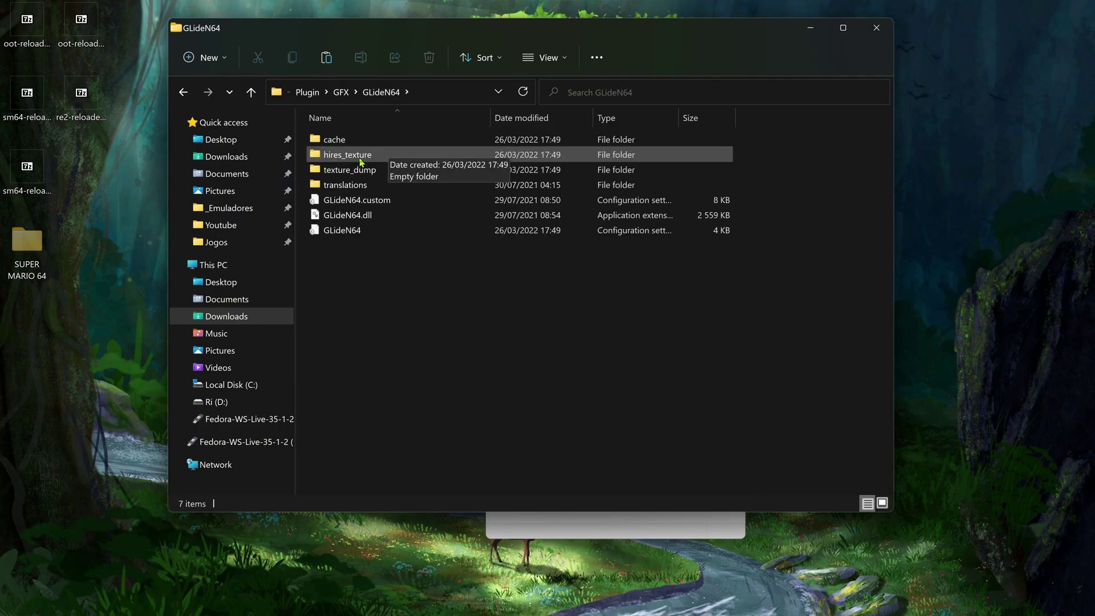
double_click(361, 158)
right_click(412, 234)
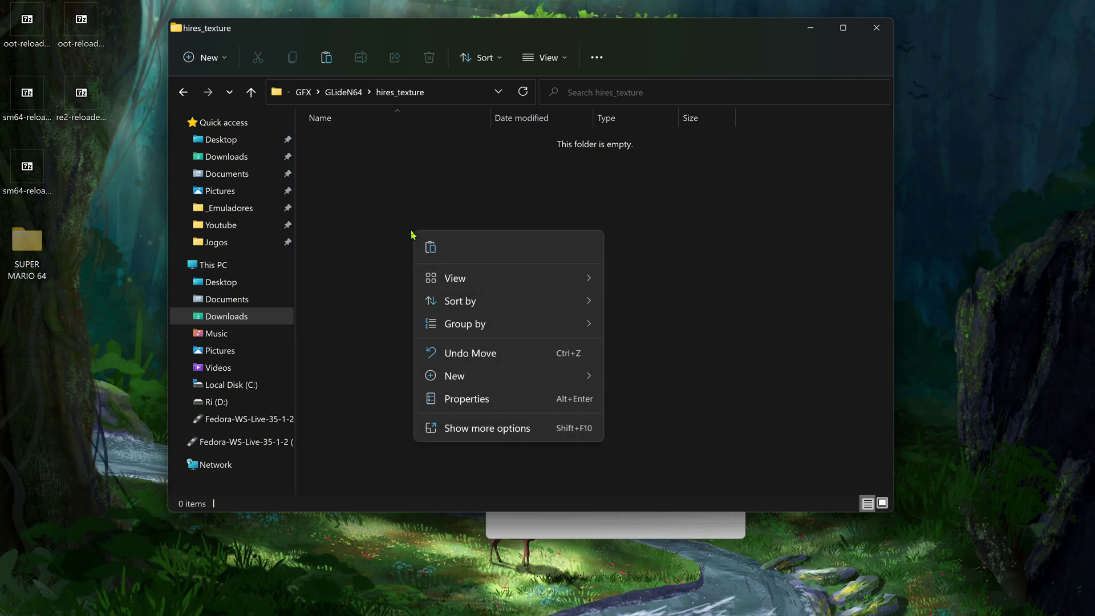
left_click(425, 248)
left_click(498, 300)
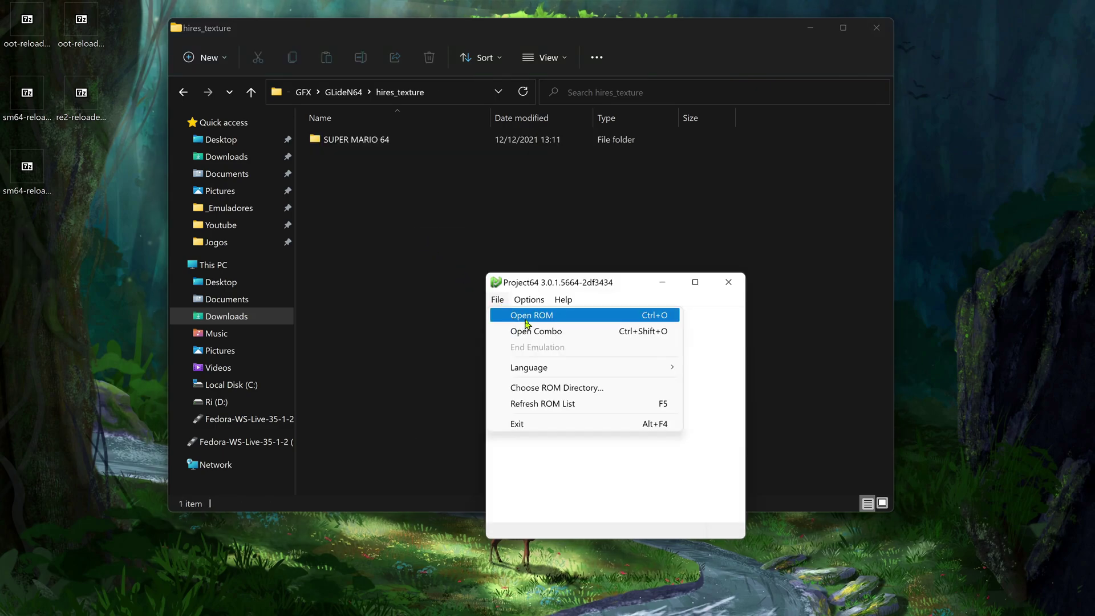
Step: Open the Super Mario 64 ROM and boot it to the title screen
left_click(548, 318)
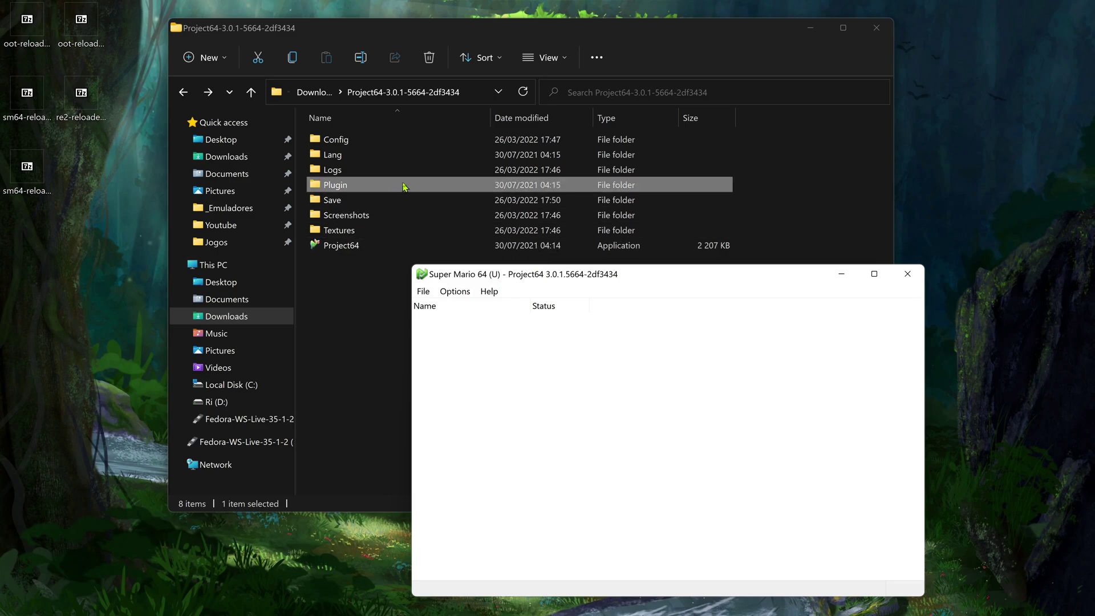
Step: Open Plugin\GFX\GLideN64\cache to confirm the Super Mario 64 .htc file was generated
double_click(350, 184)
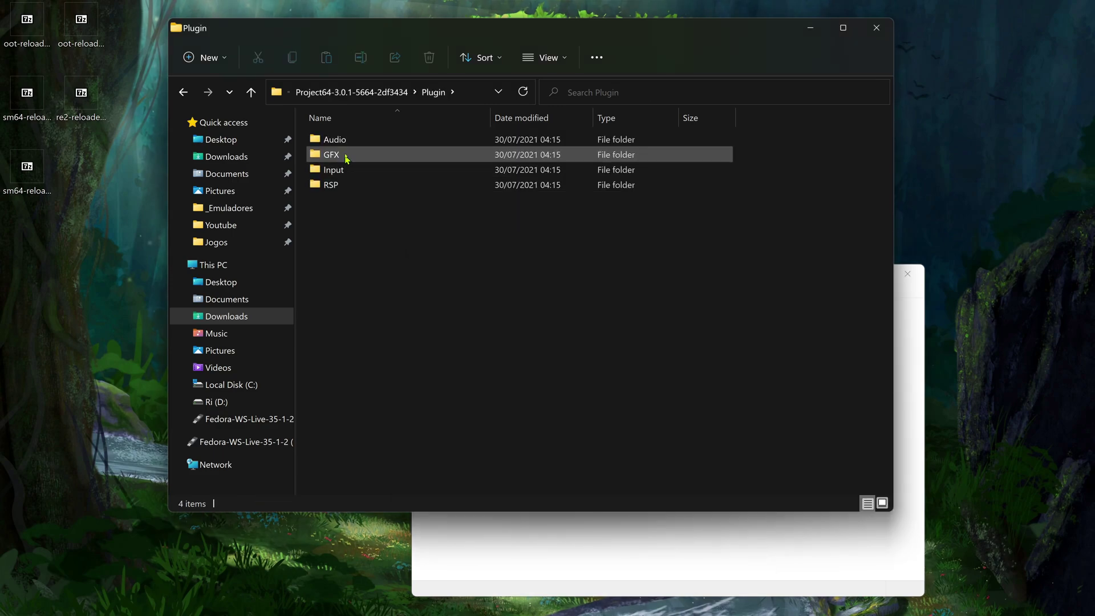
double_click(347, 157)
double_click(350, 145)
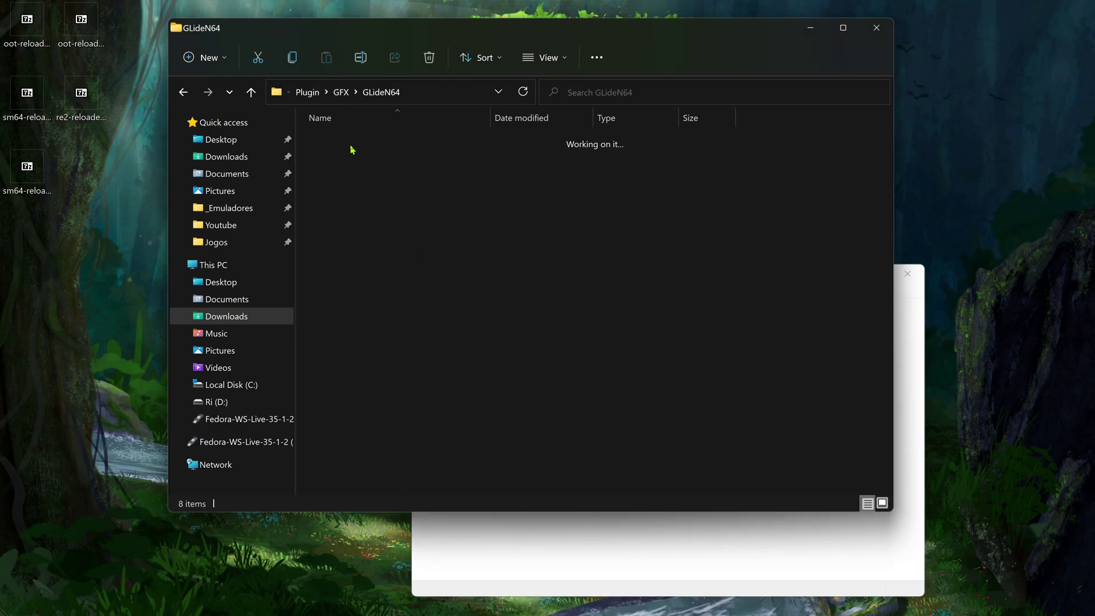
double_click(356, 140)
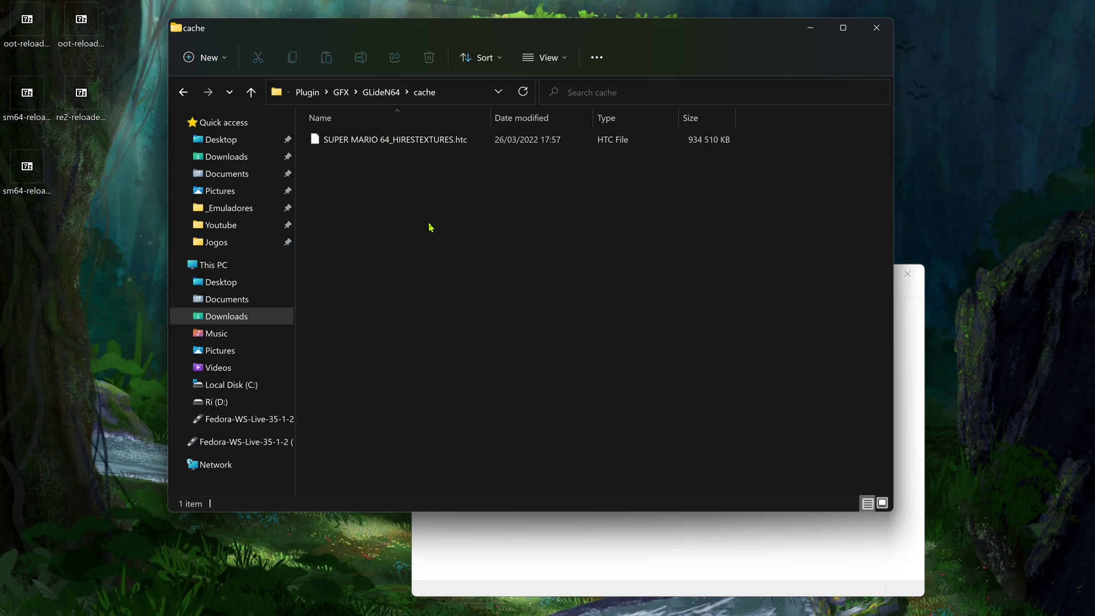
Step: Delete the SUPER MARIO 64 folder from the hires_texture folder
key("alt+Left")
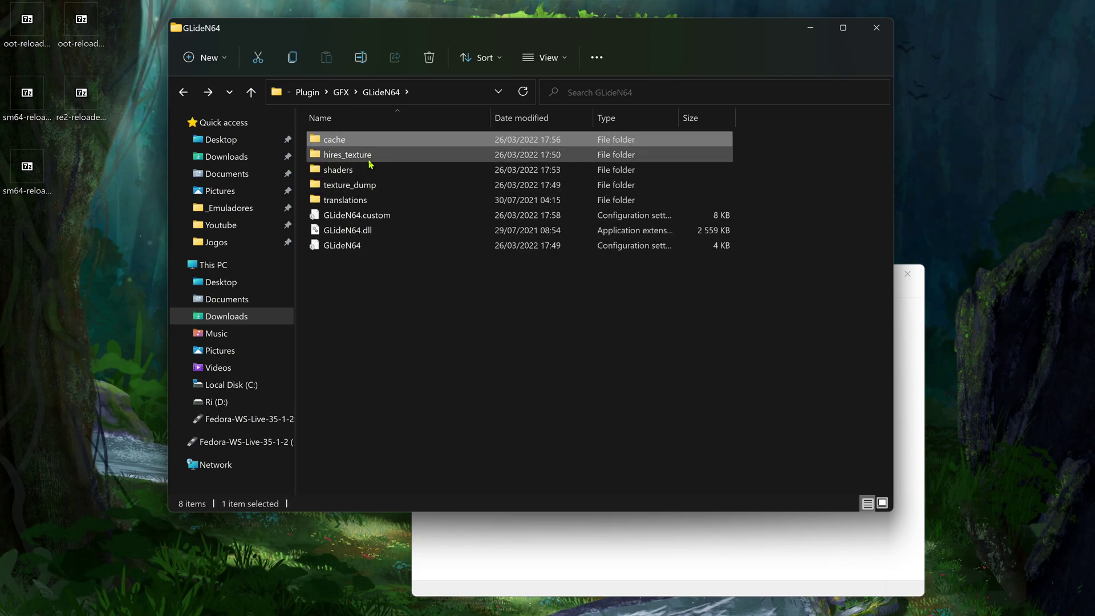
double_click(369, 163)
left_click(376, 145)
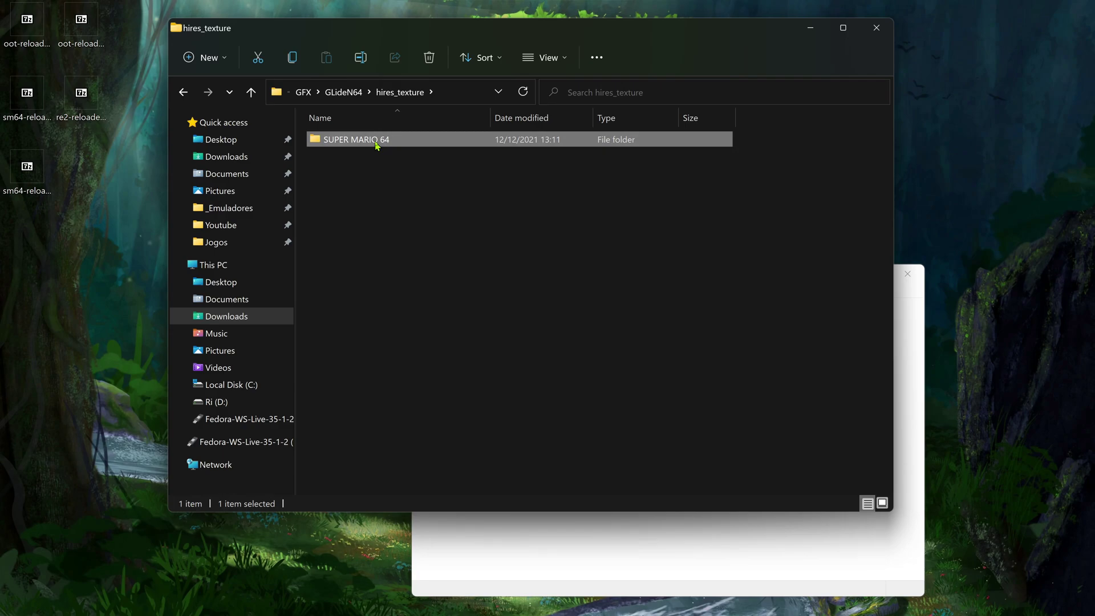
key("Delete")
key("BackSpace")
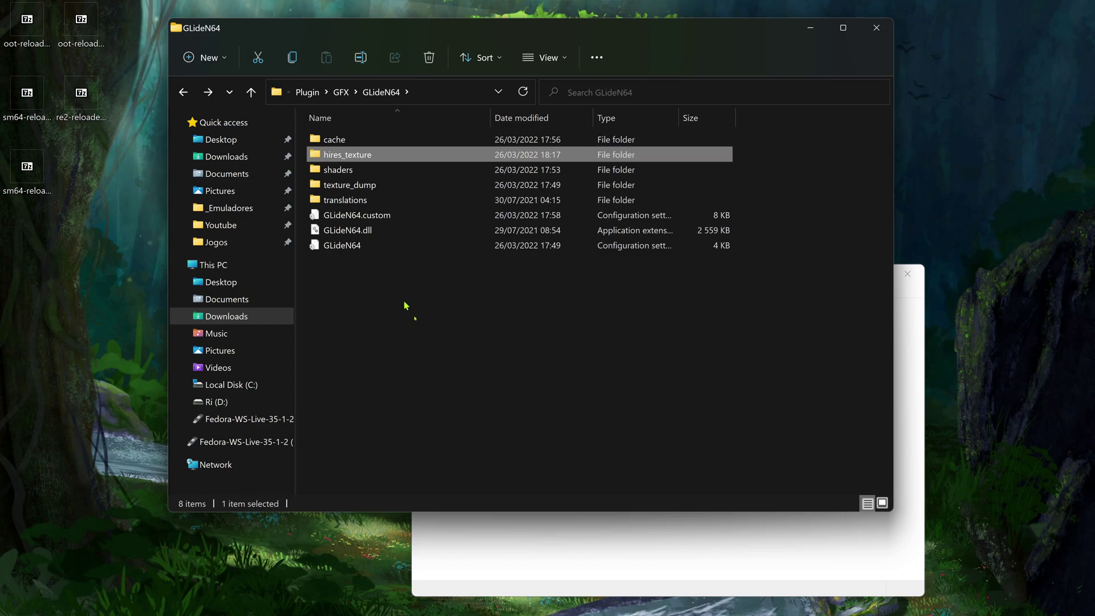
Step: Reopen GLideN64 Graphics Settings from the Options menu on the Texture enhancement page
left_click(486, 560)
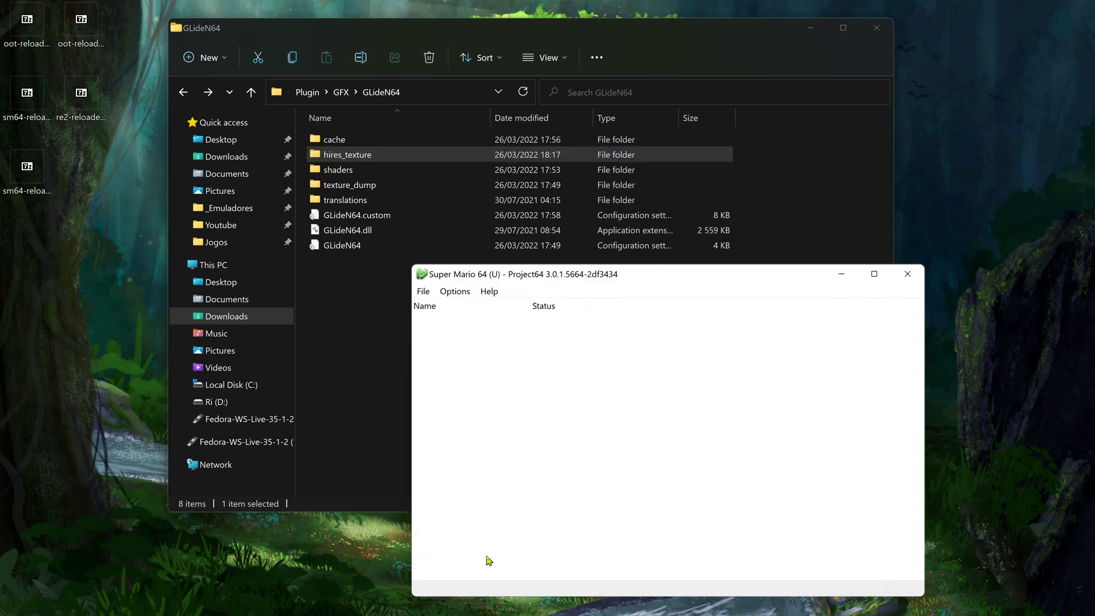
left_click(461, 296)
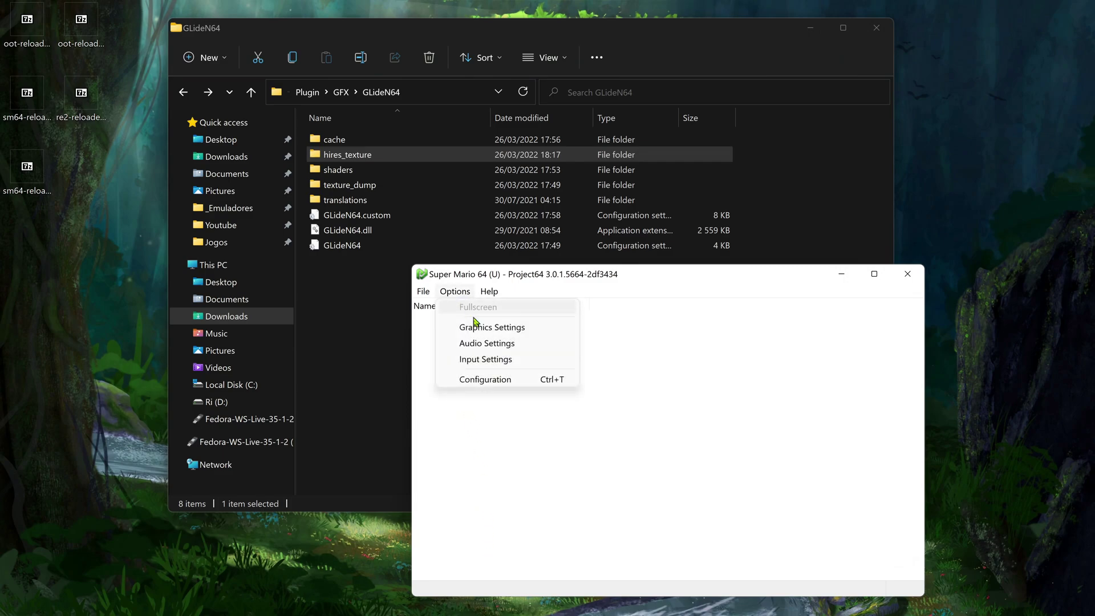
left_click(476, 330)
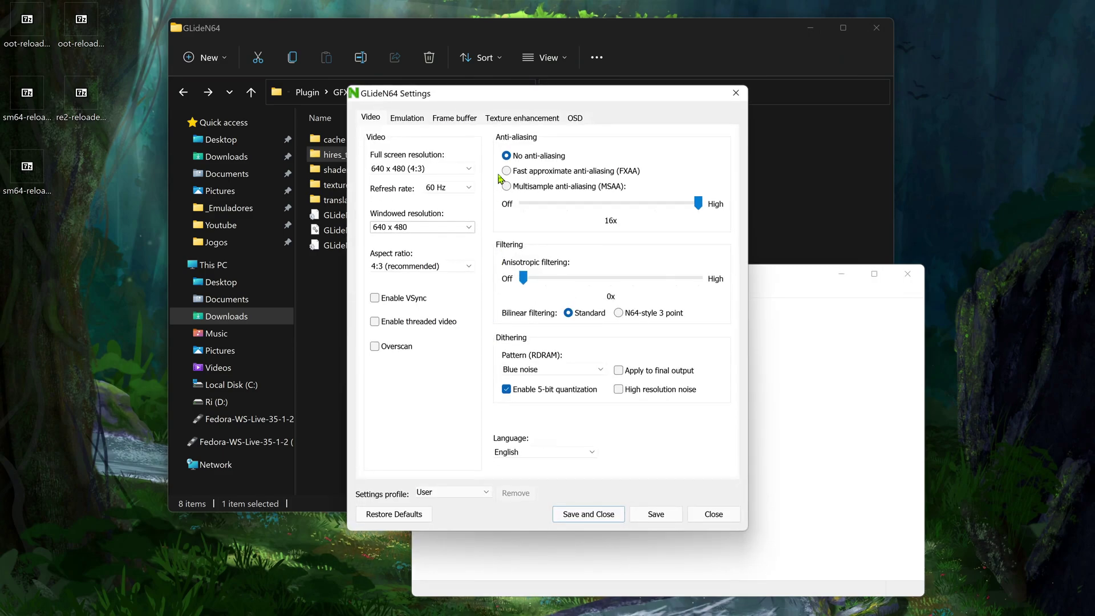
left_click(518, 122)
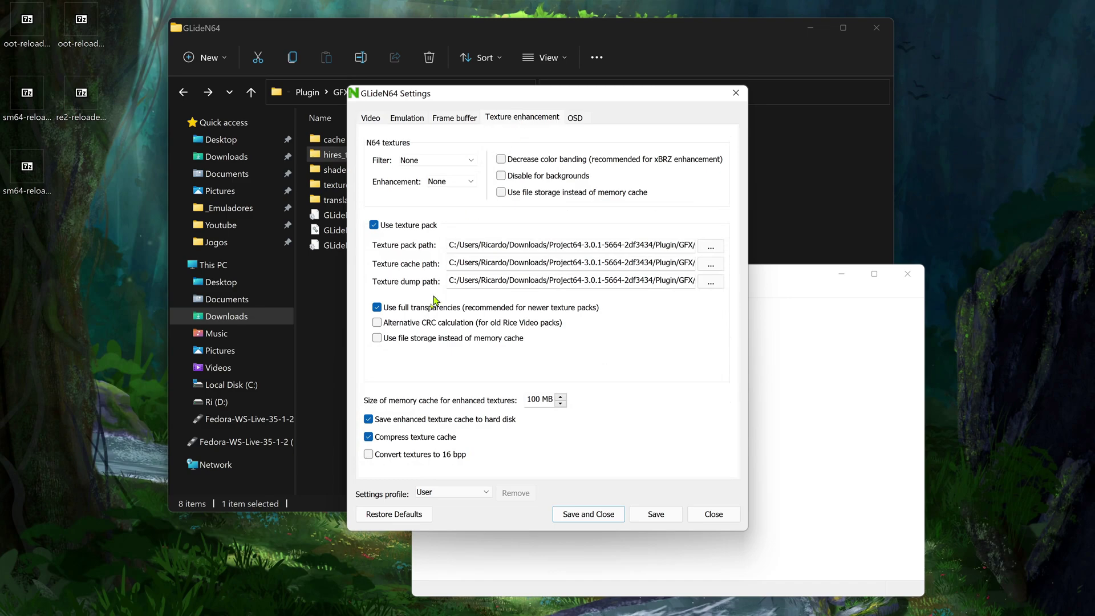
mouse_move(415, 437)
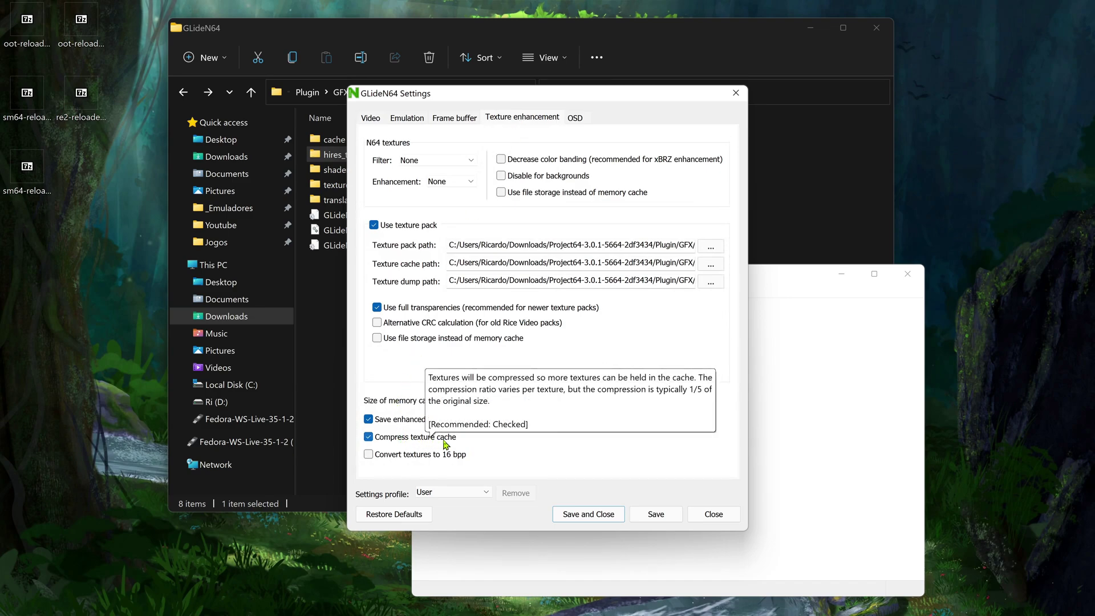
Step: Turn off texture cache compression, save the settings, and select the desktop .htc file
left_click(445, 438)
left_click(588, 514)
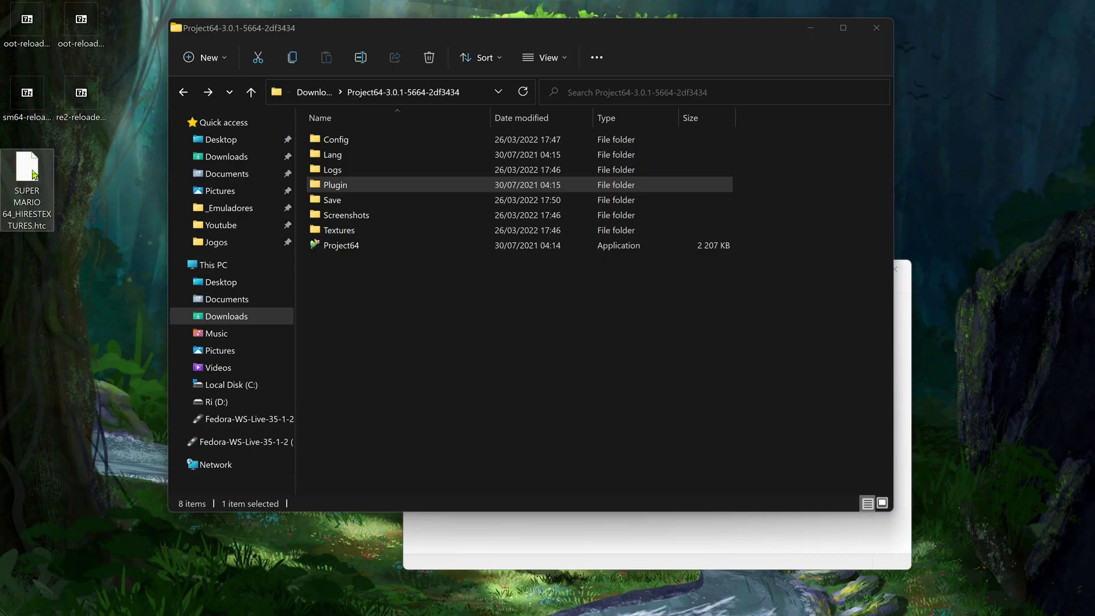
left_click(9, 192)
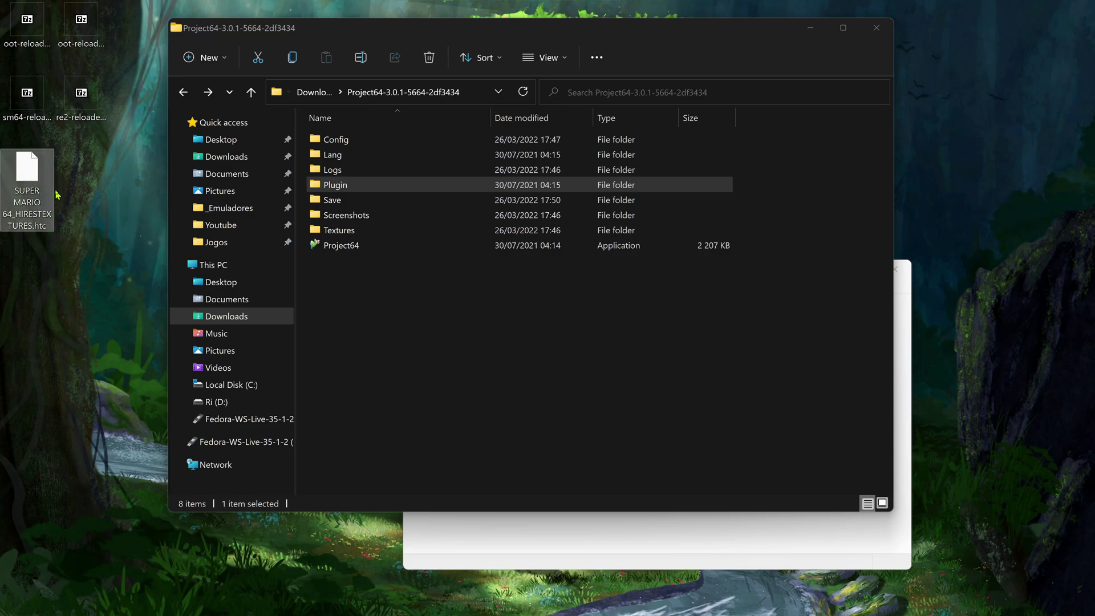
Step: Paste the .htc file into the Plugin\GFX\GLideN64\cache folder
double_click(342, 185)
double_click(343, 155)
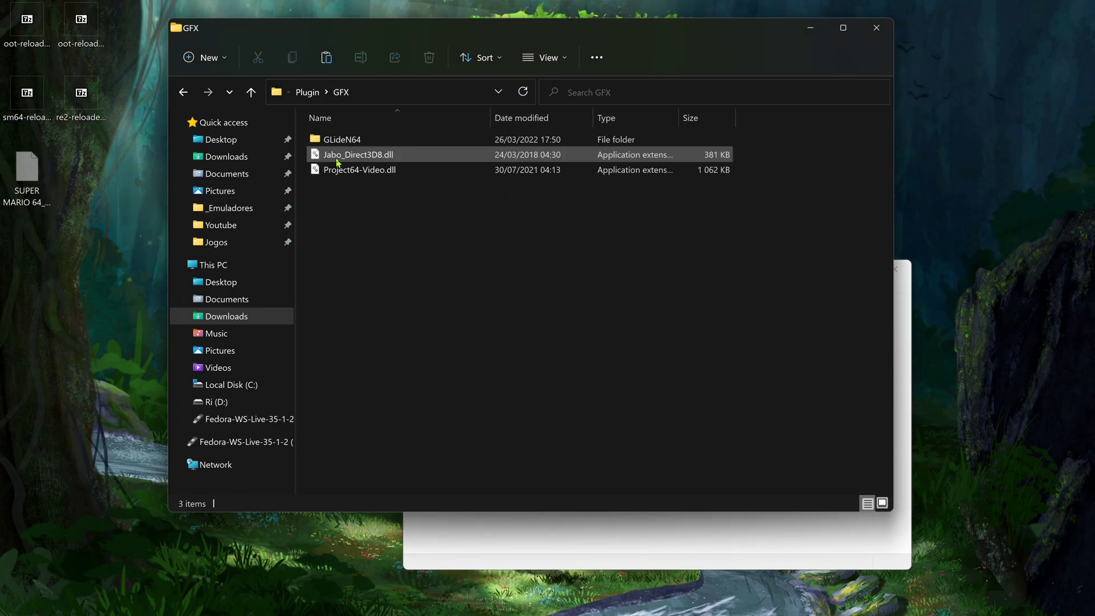
double_click(342, 141)
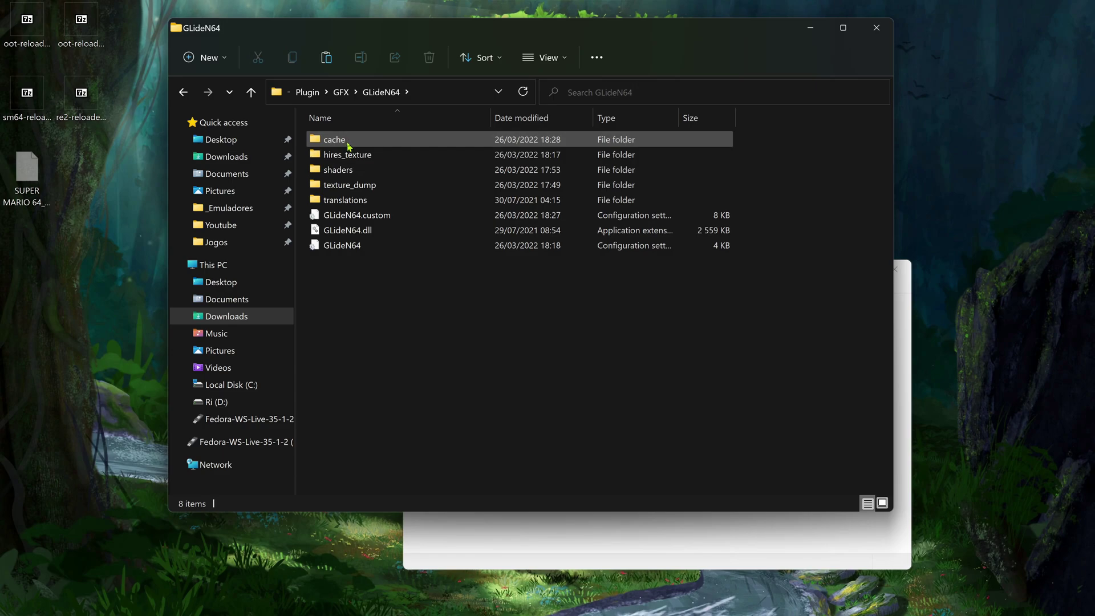
double_click(340, 142)
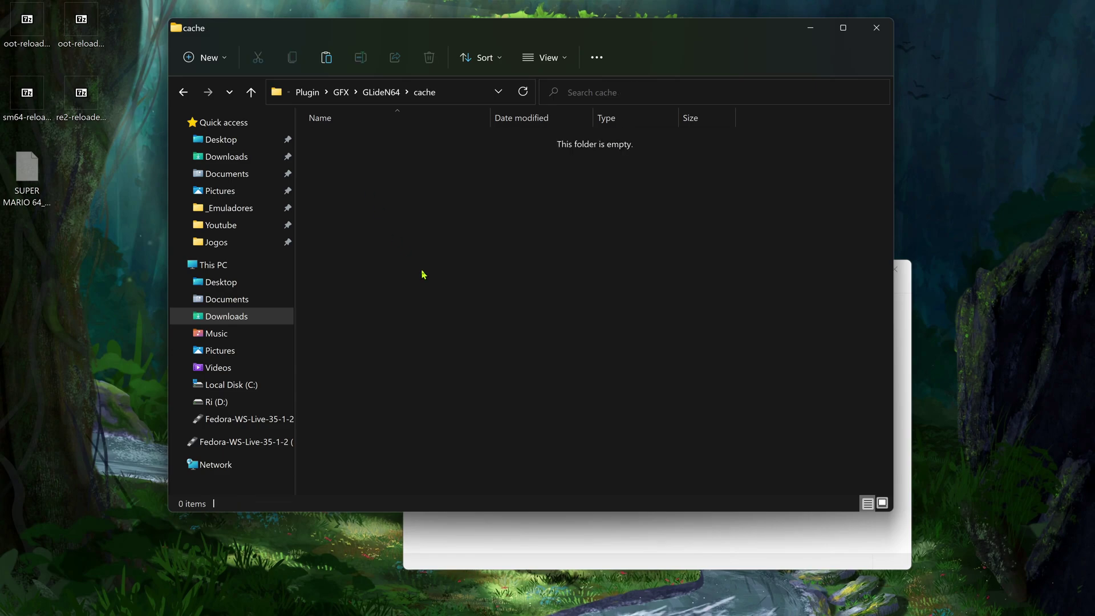
key("ctrl+v")
Step: Tick Compress texture cache in GLideN64's Texture enhancement settings
left_click(552, 551)
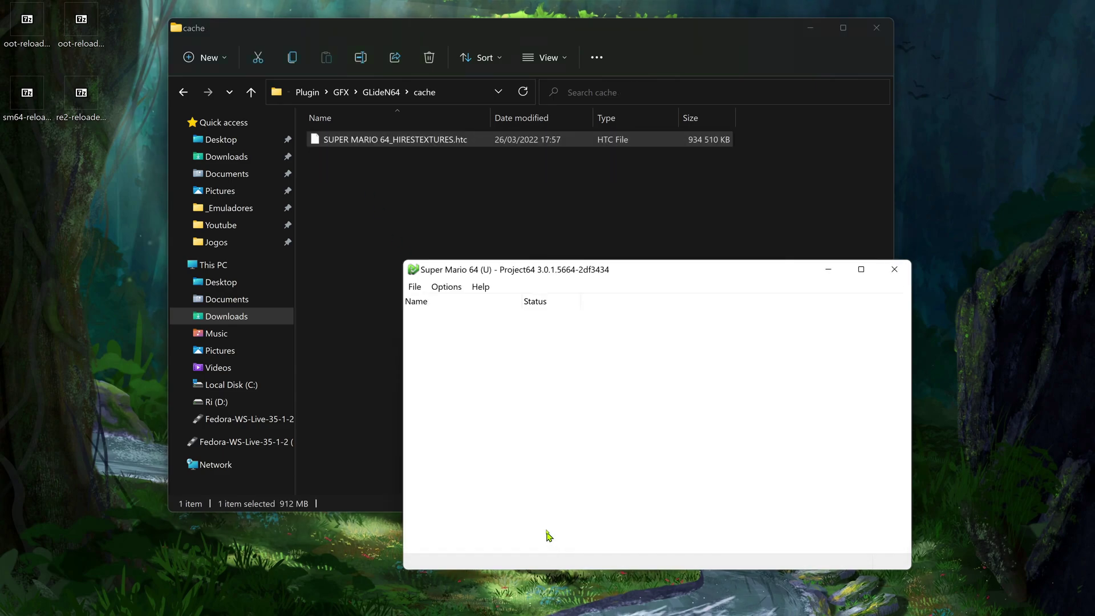
left_click(448, 290)
left_click(462, 322)
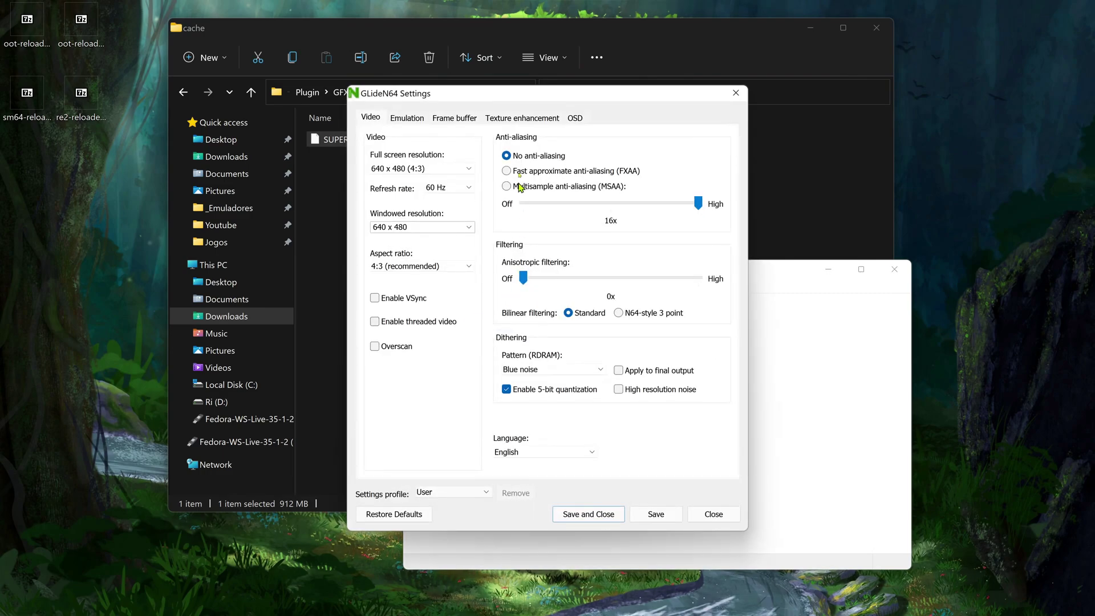
left_click(519, 118)
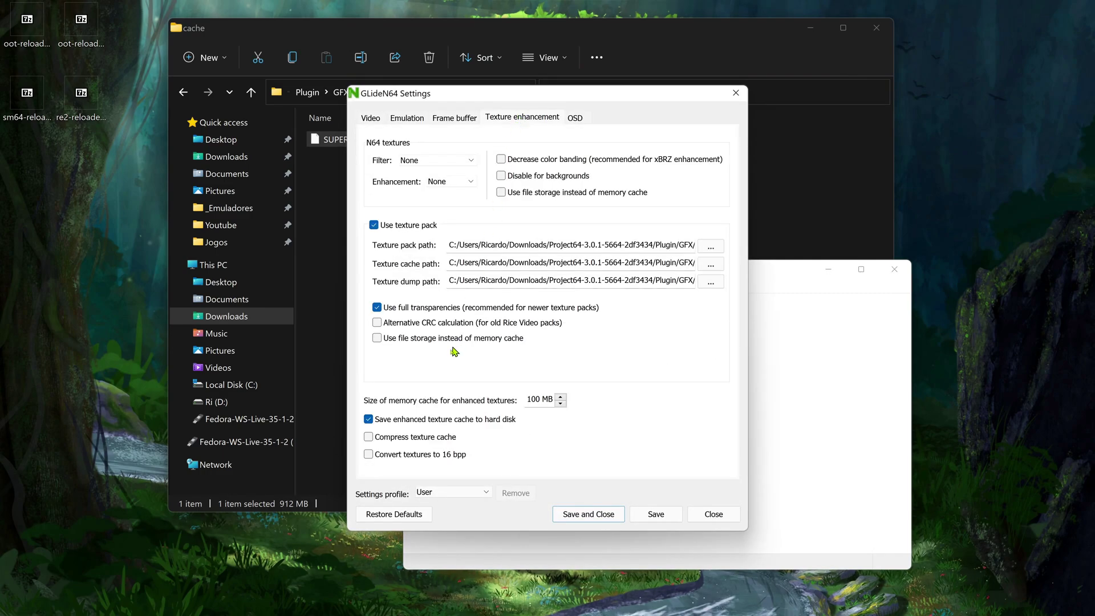
mouse_move(412, 438)
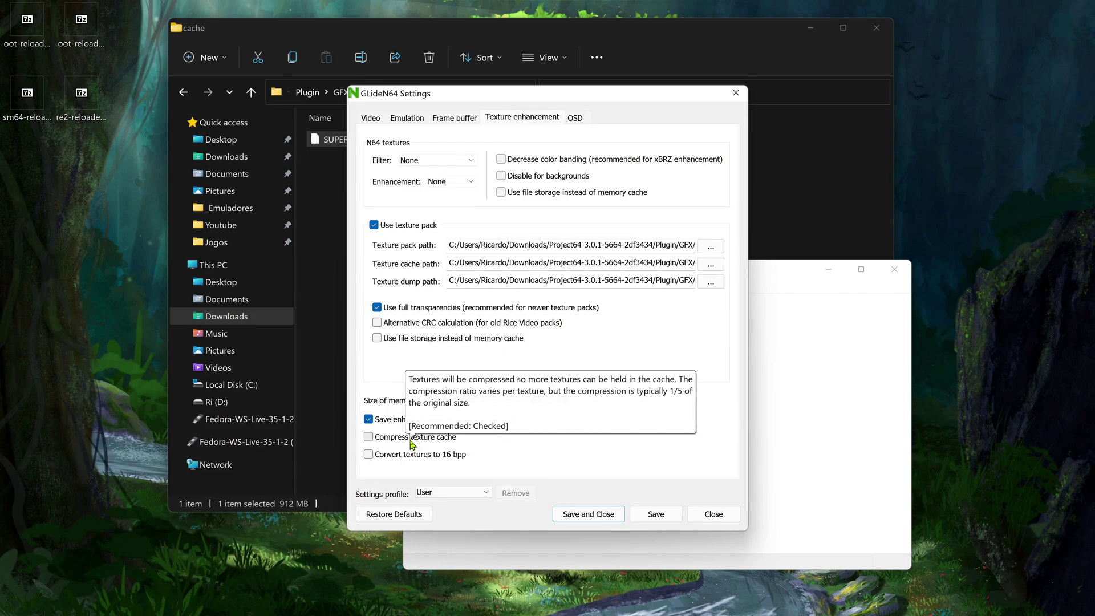
left_click(399, 441)
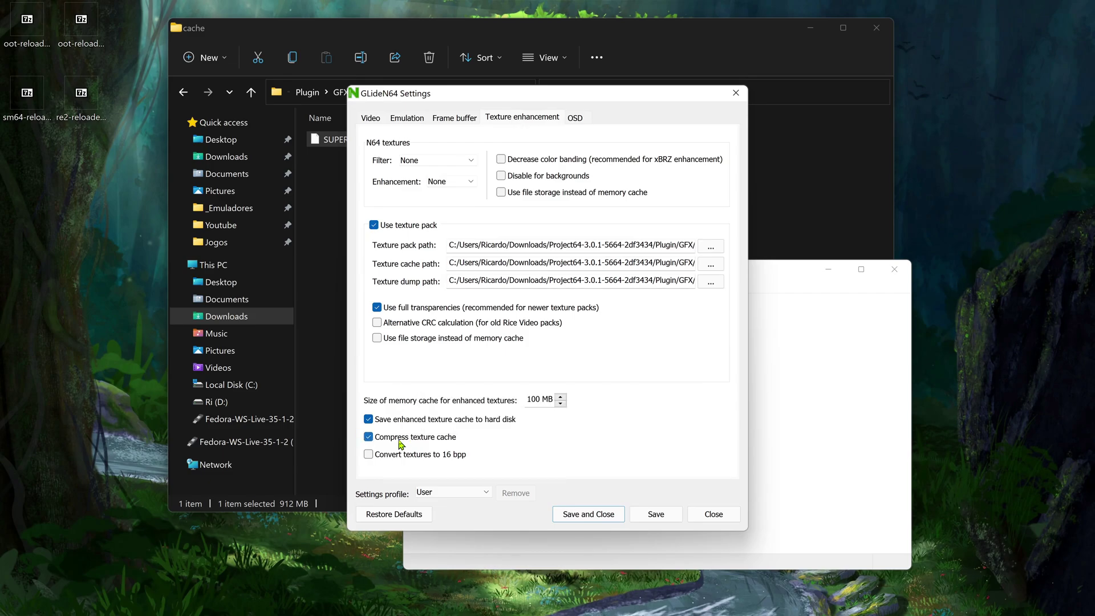
Step: Load Super Mario 64 (USA).z64 and advance past the title screen to file select
left_click(589, 514)
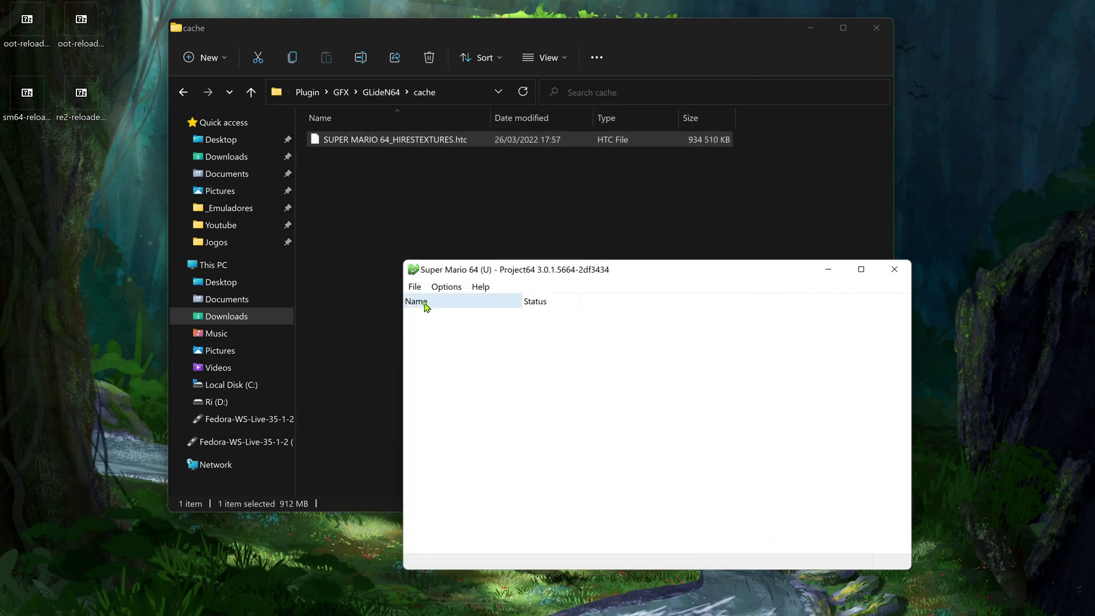
left_click(414, 287)
left_click(426, 304)
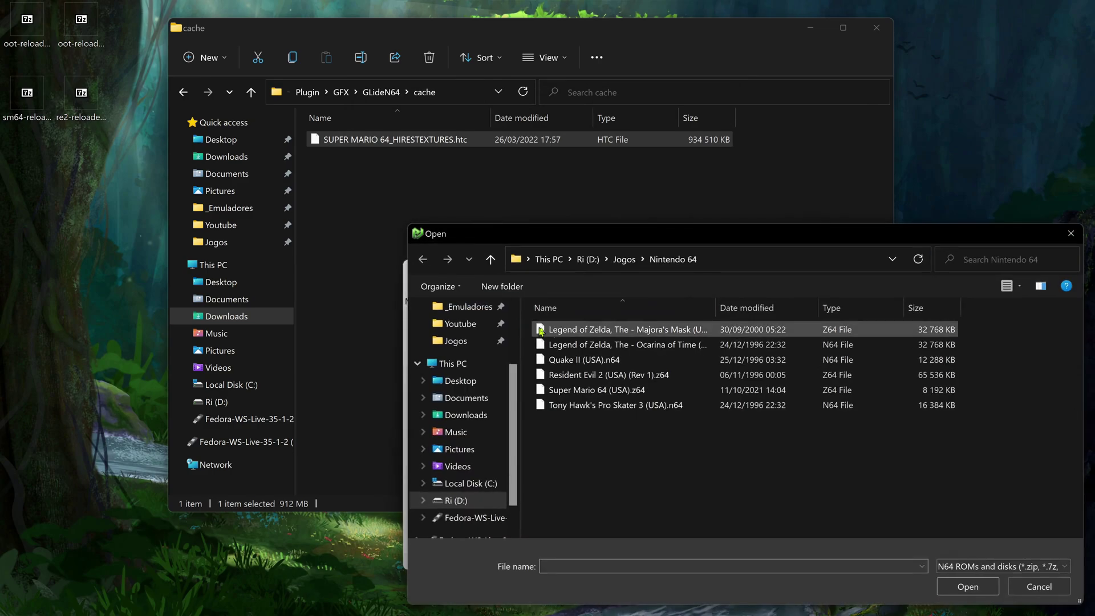
double_click(562, 390)
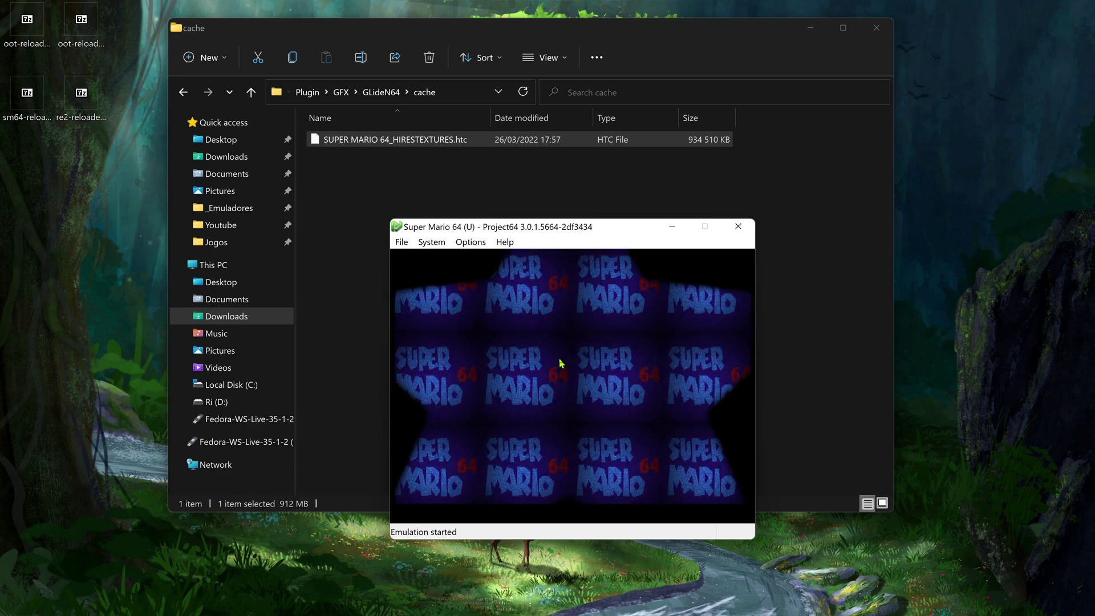
key("Return")
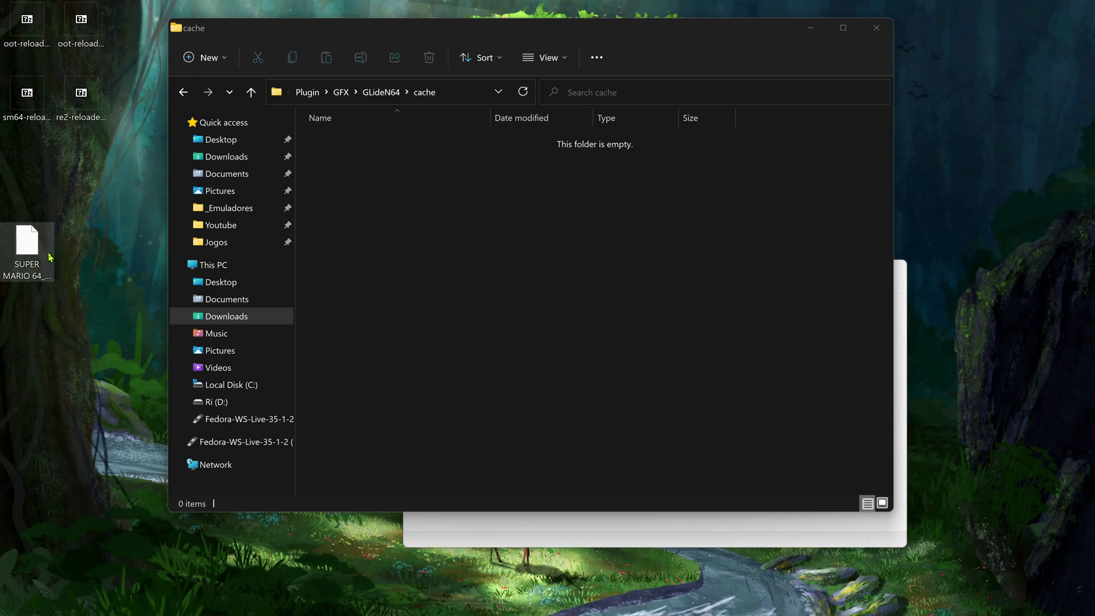
Step: Drag the desktop SUPER MARIO 64_HIRESTEXTURES.hts file into GLideN64's cache folder
left_click(37, 255)
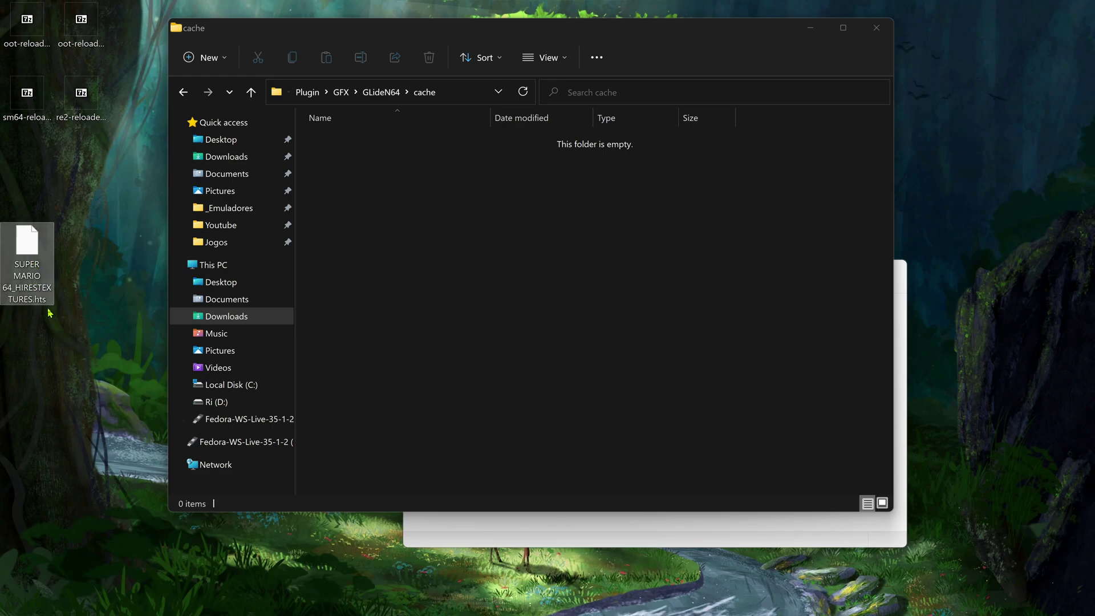
left_click(451, 286)
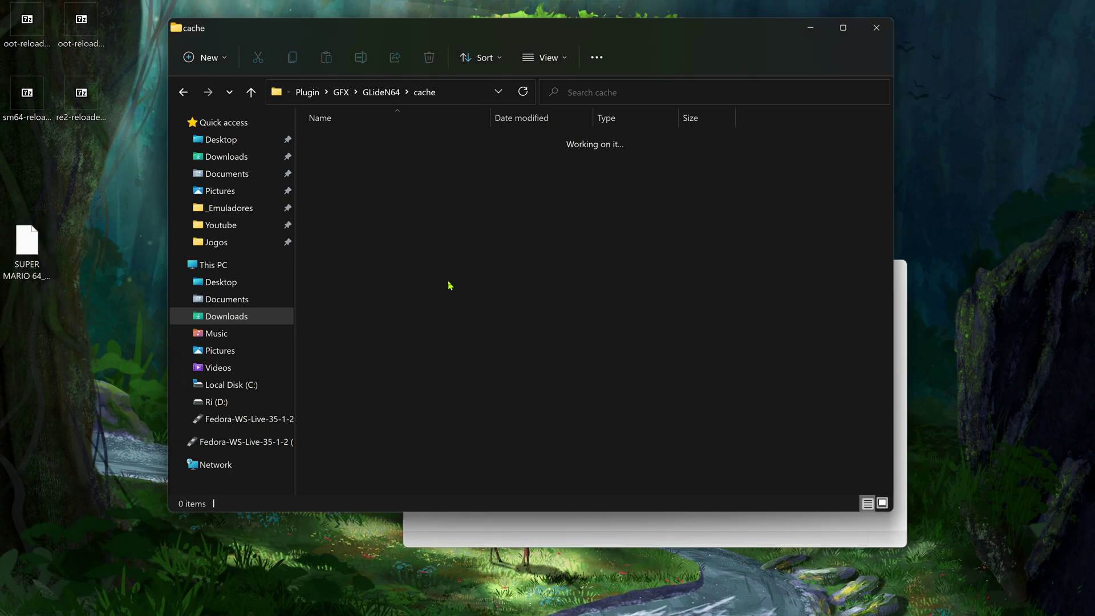
key("alt+Up")
key("alt+Up")
key("alt+Up")
key("alt+Up")
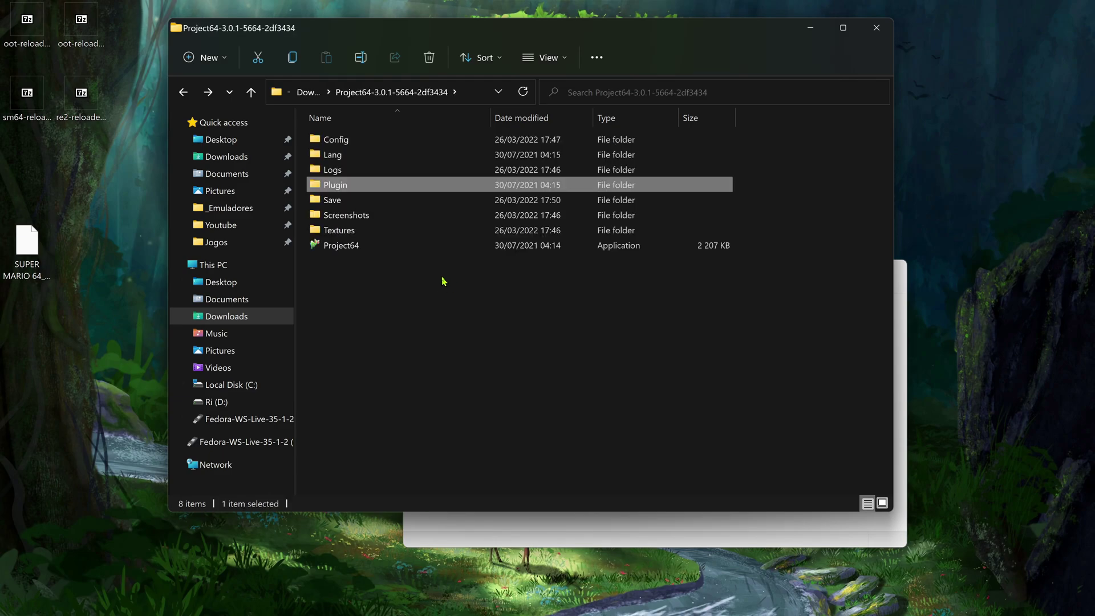
double_click(342, 187)
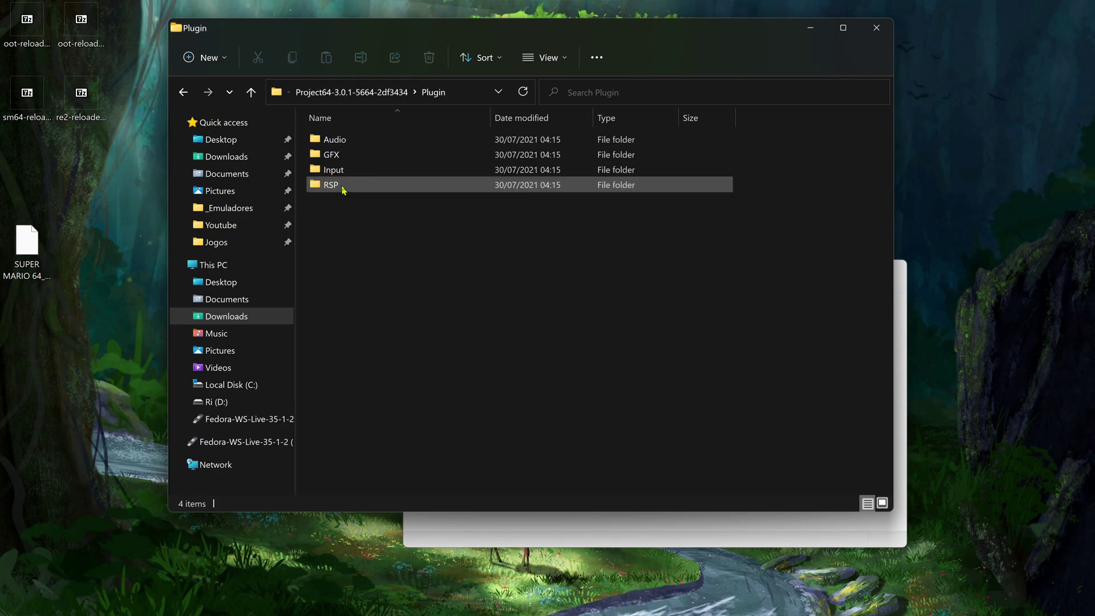
double_click(345, 155)
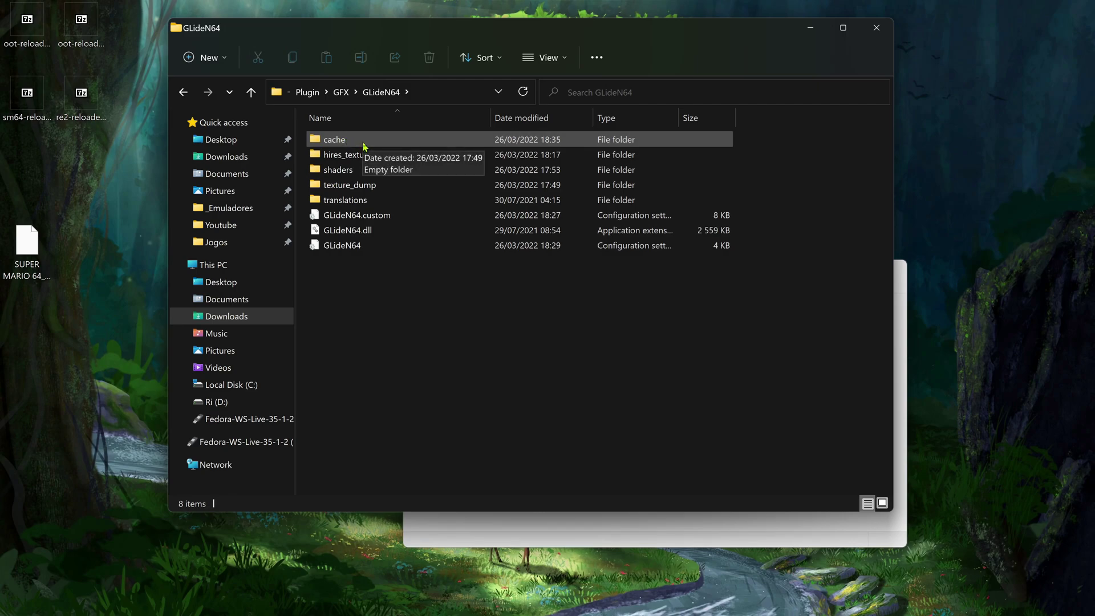
double_click(364, 143)
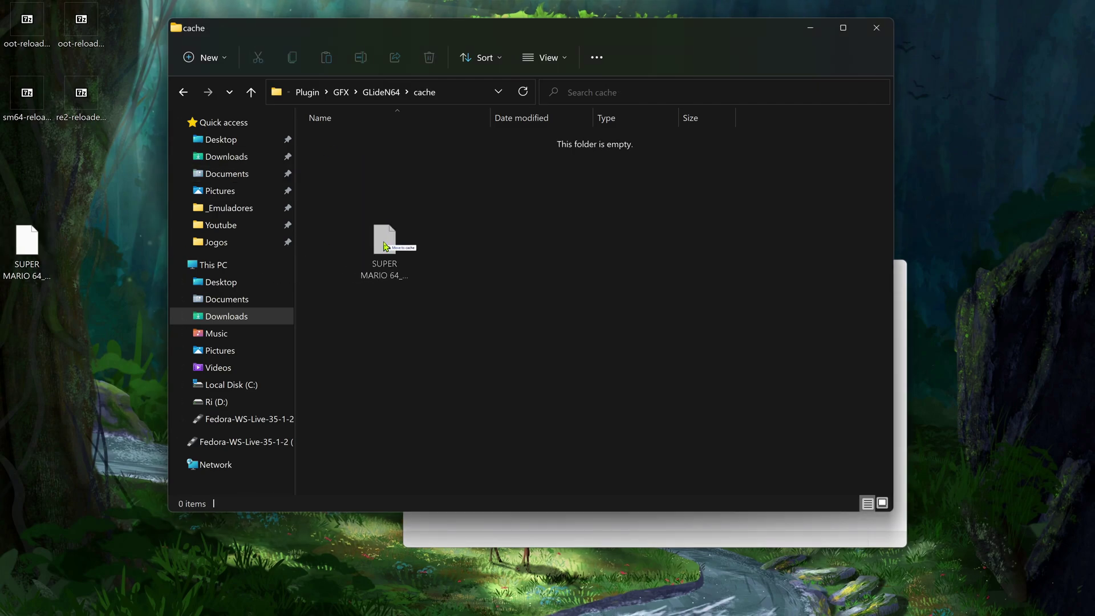
left_click_drag(27, 247, 384, 247)
left_click(534, 538)
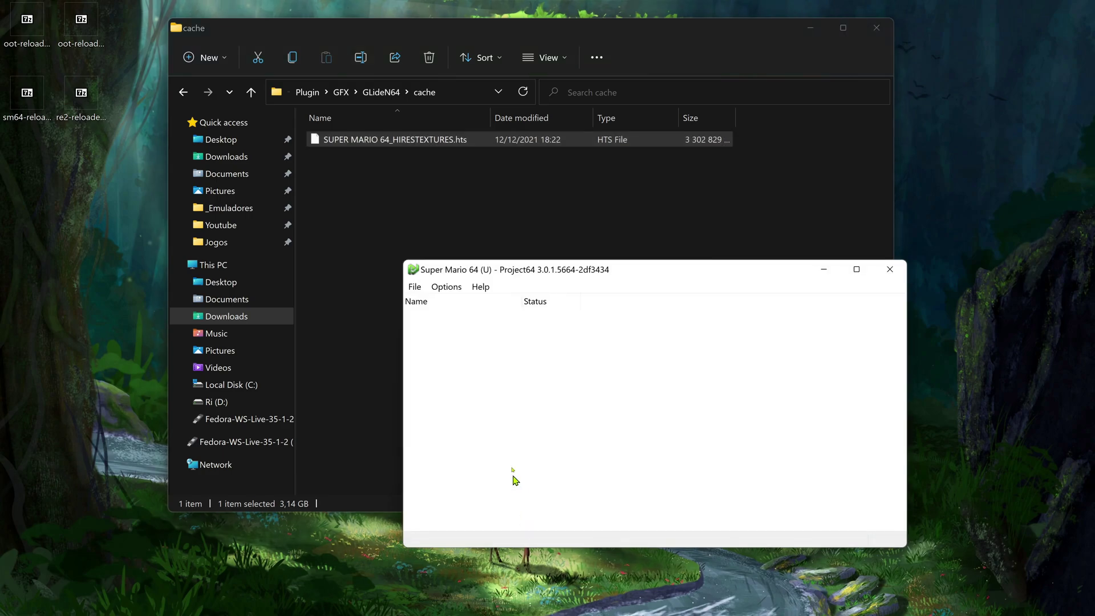
left_click(454, 295)
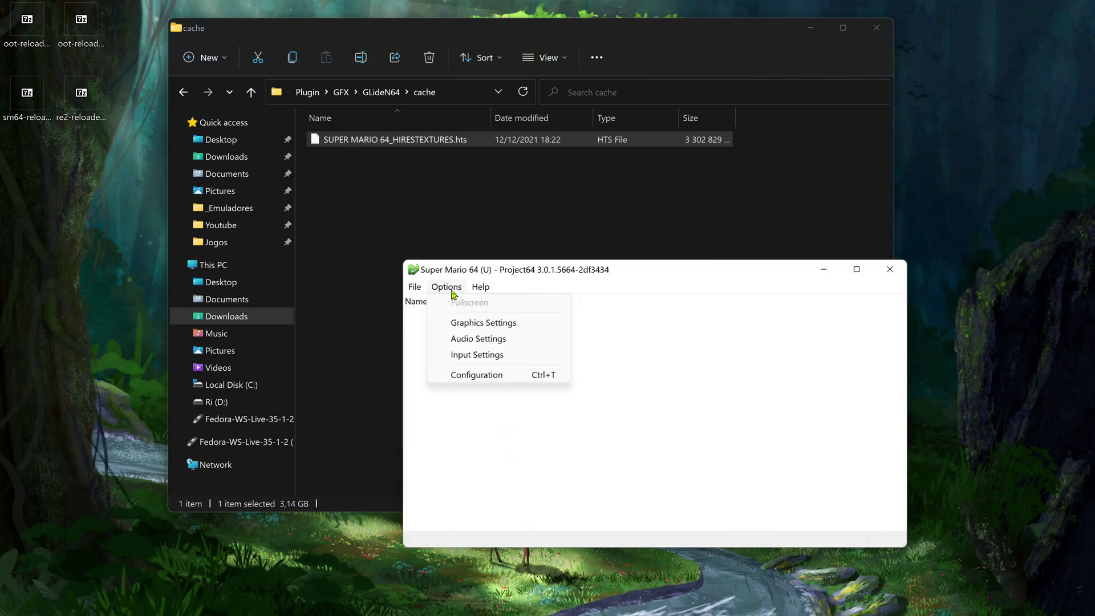
left_click(469, 323)
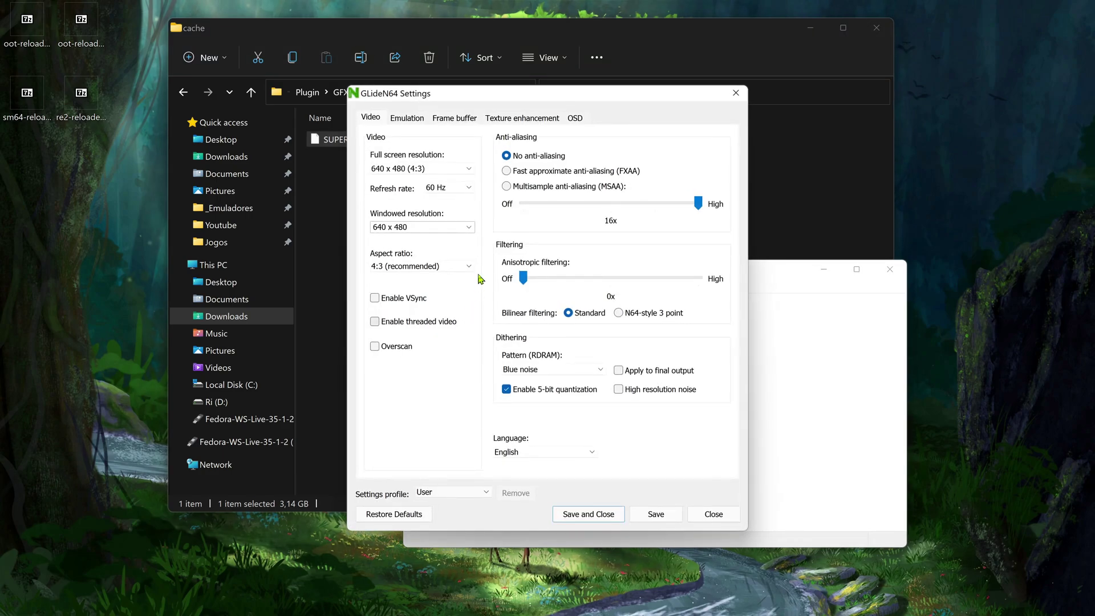
left_click(525, 120)
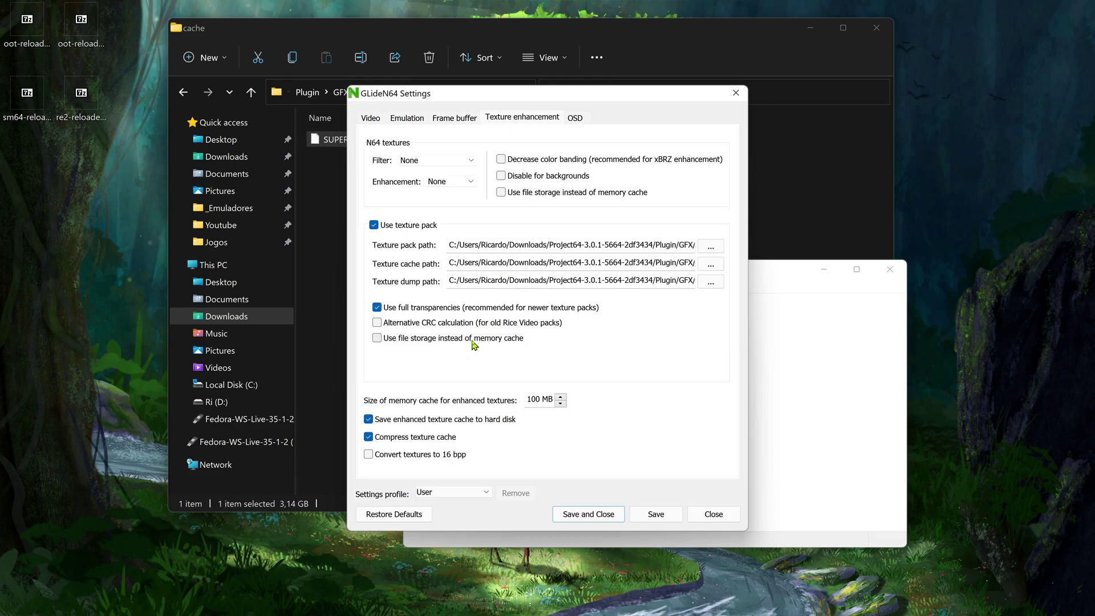
left_click(607, 520)
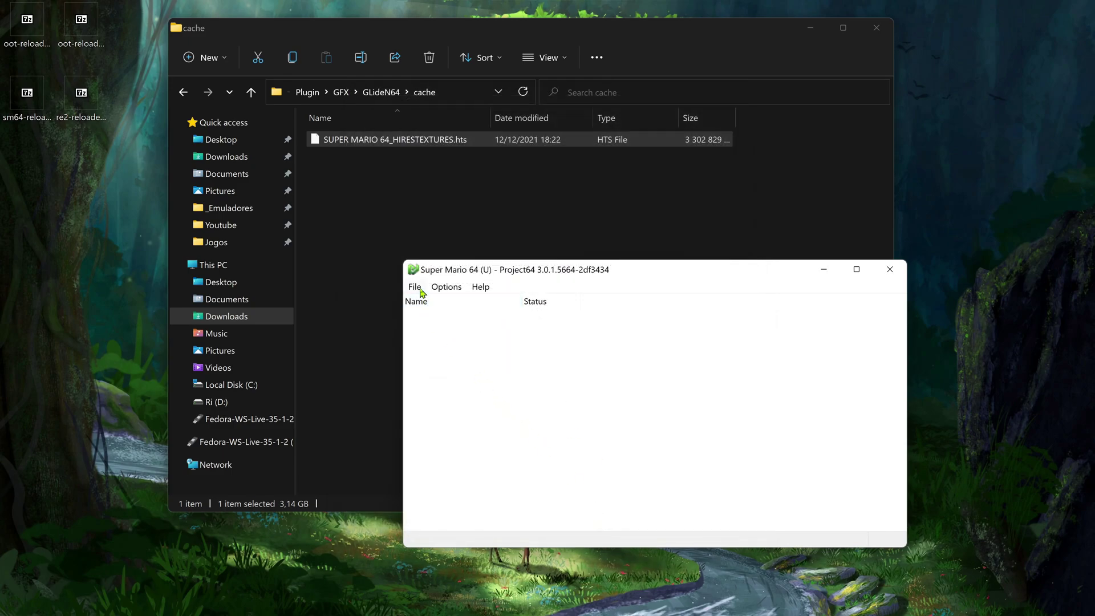
Step: Choose Open ROM from Project64's File menu to show the Nintendo 64 games folder
left_click(416, 288)
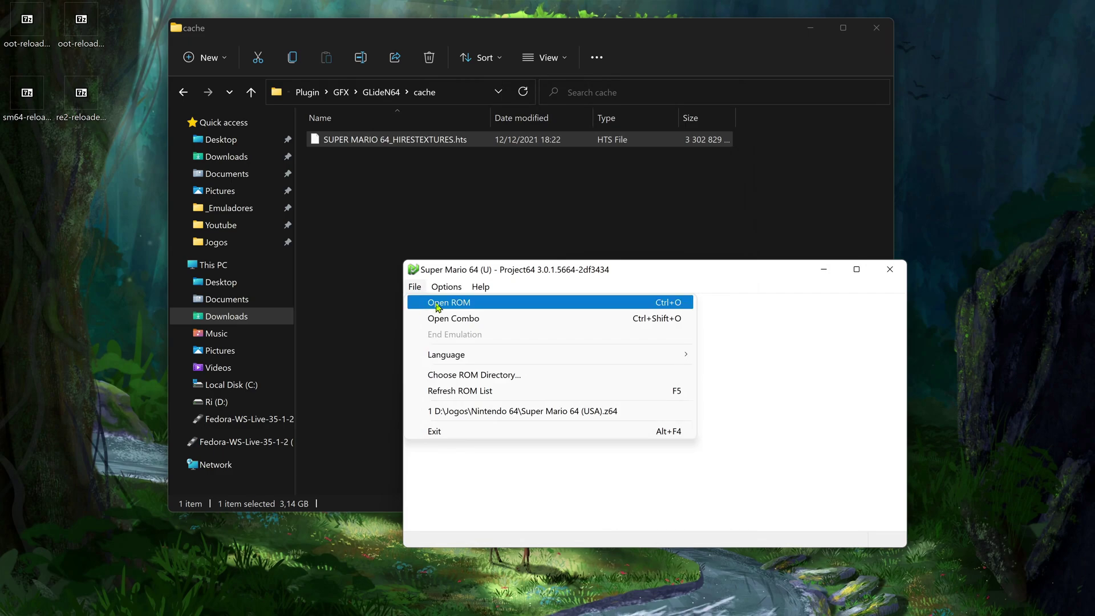
left_click(437, 304)
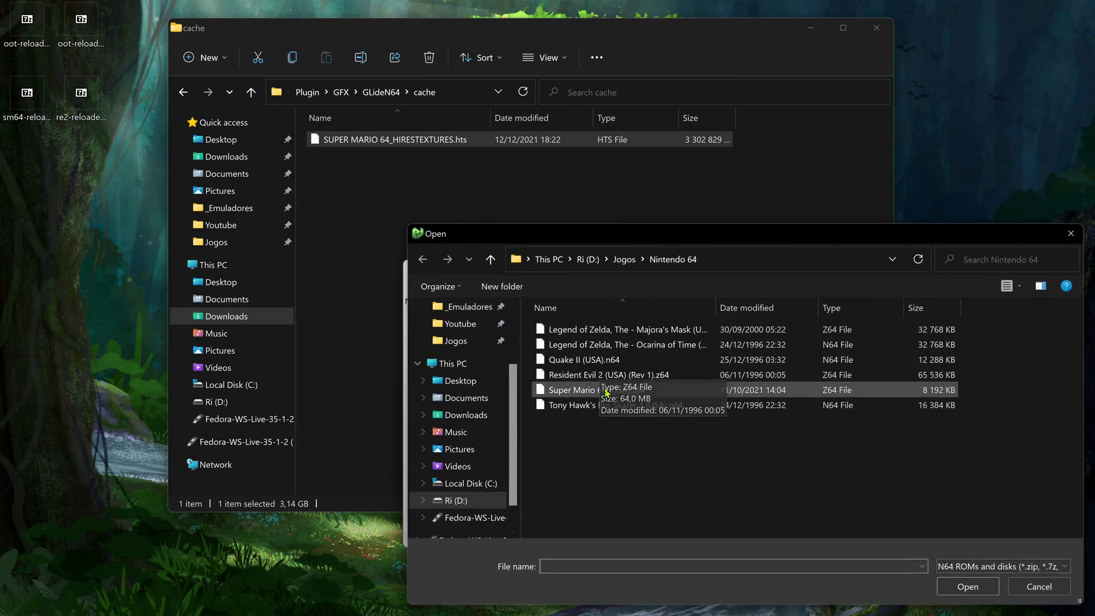